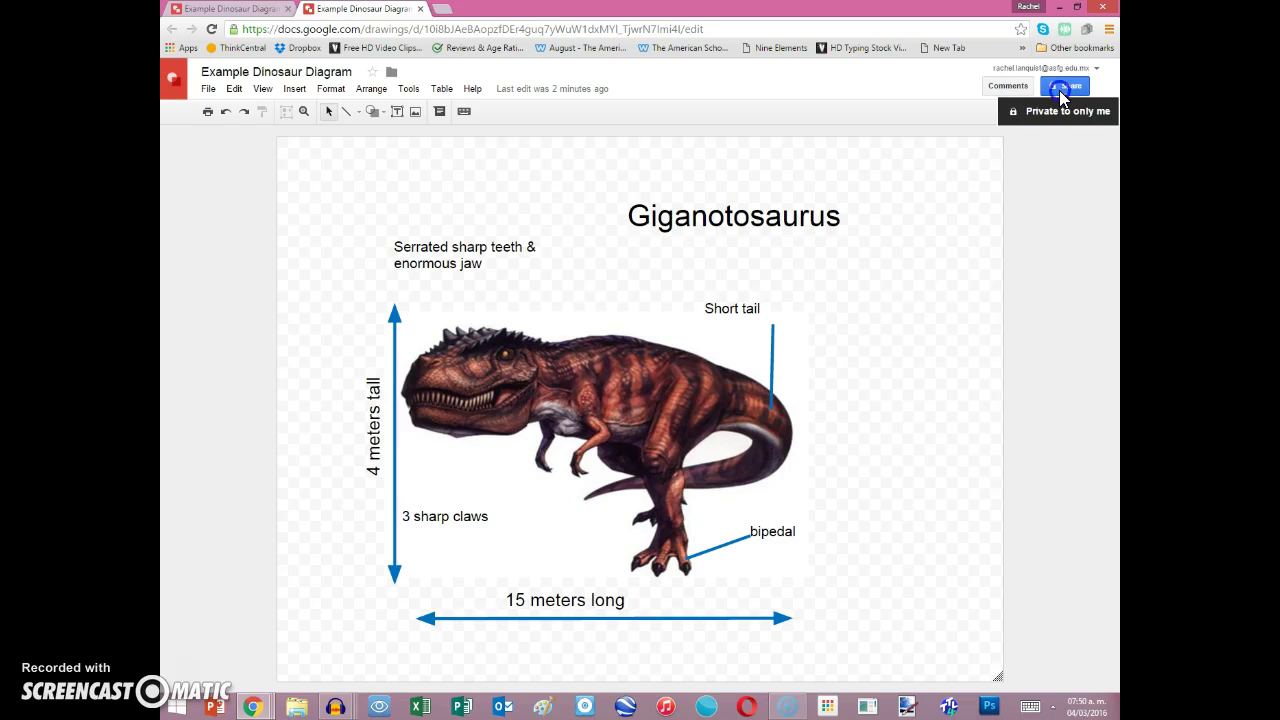
# - Set the Example Dinosaur Diagram's link sharing to 'On - Anyone with the link', then switch to the Nonfiction drawing
pyautogui.click(1061, 89)
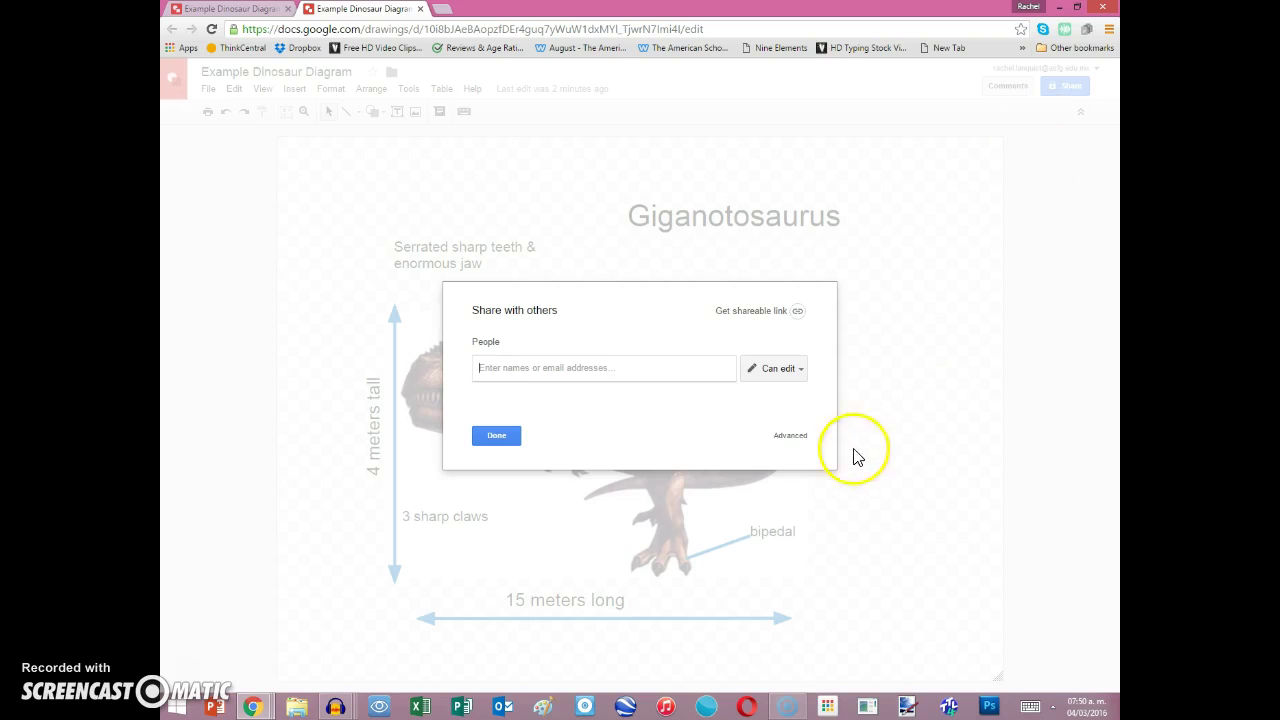
pyautogui.click(791, 437)
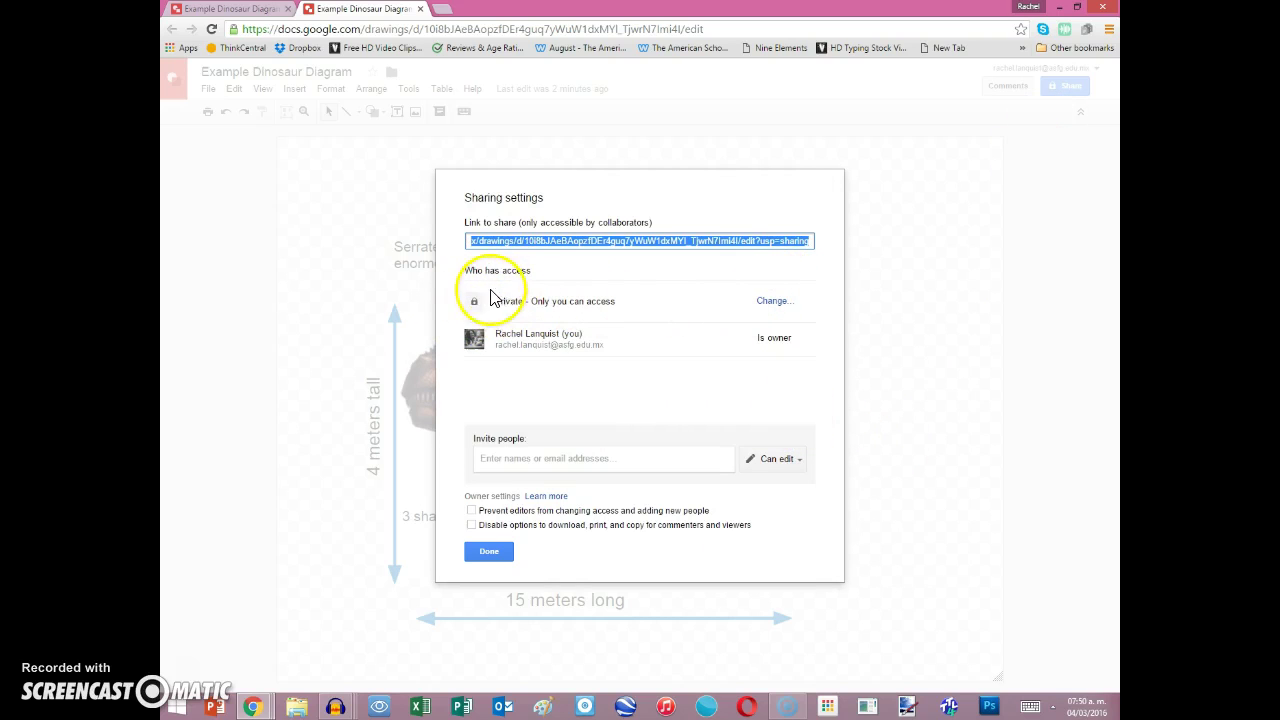
pyautogui.click(774, 302)
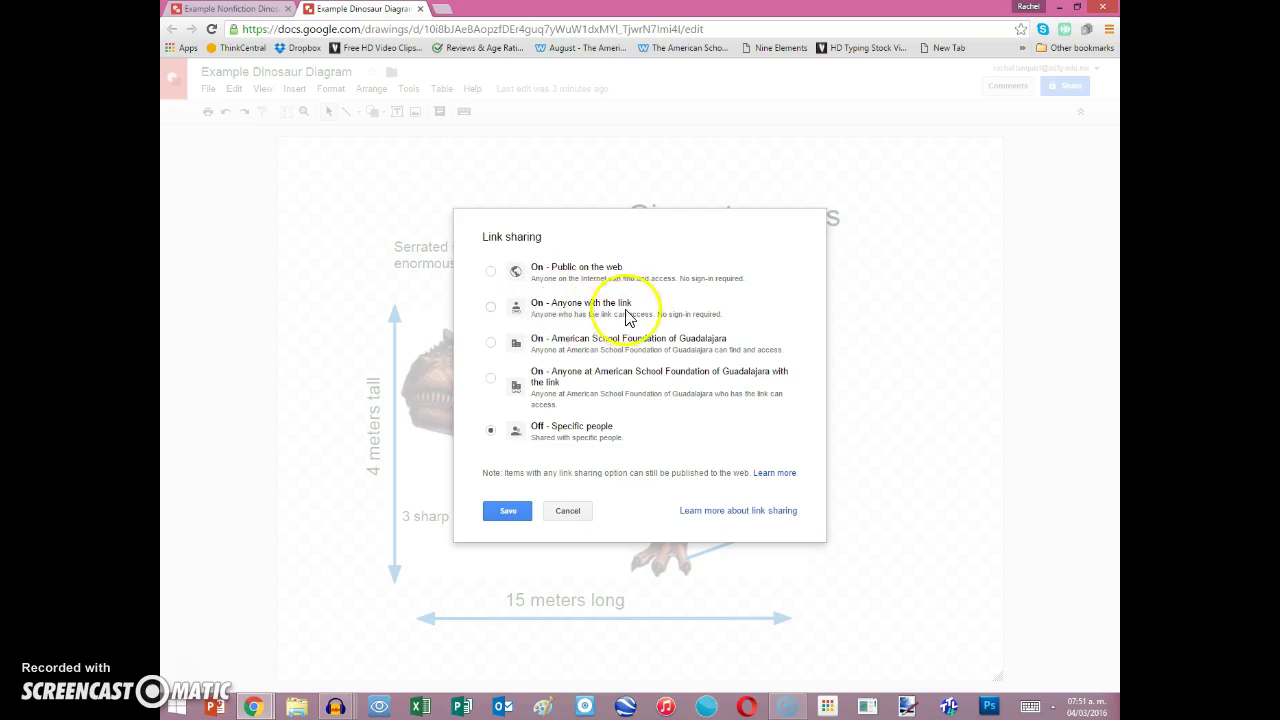
pyautogui.click(490, 306)
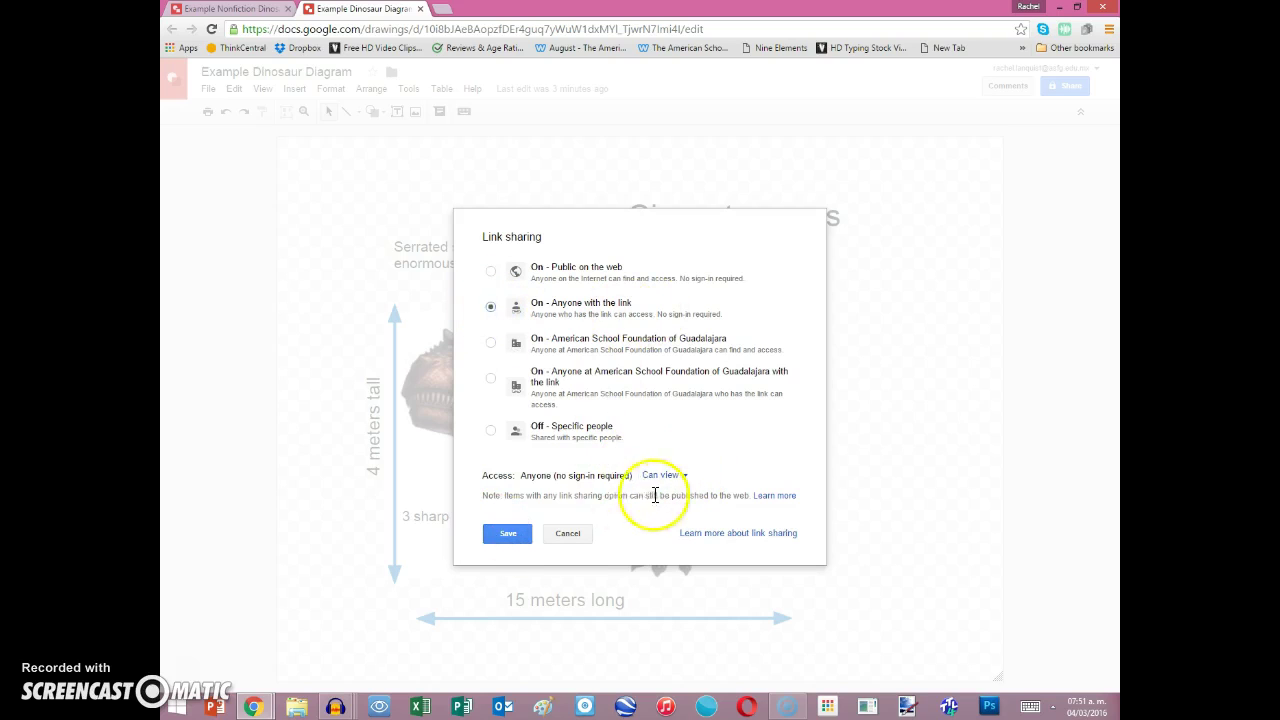
pyautogui.click(503, 533)
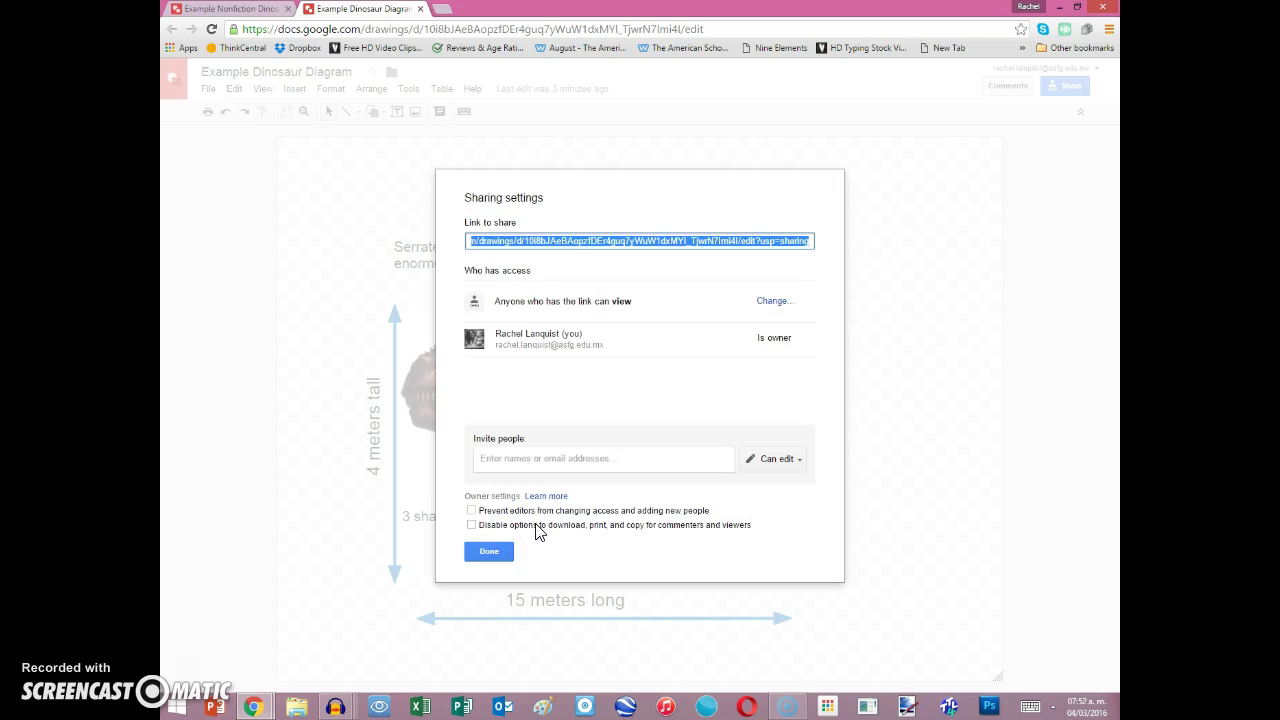
pyautogui.click(485, 555)
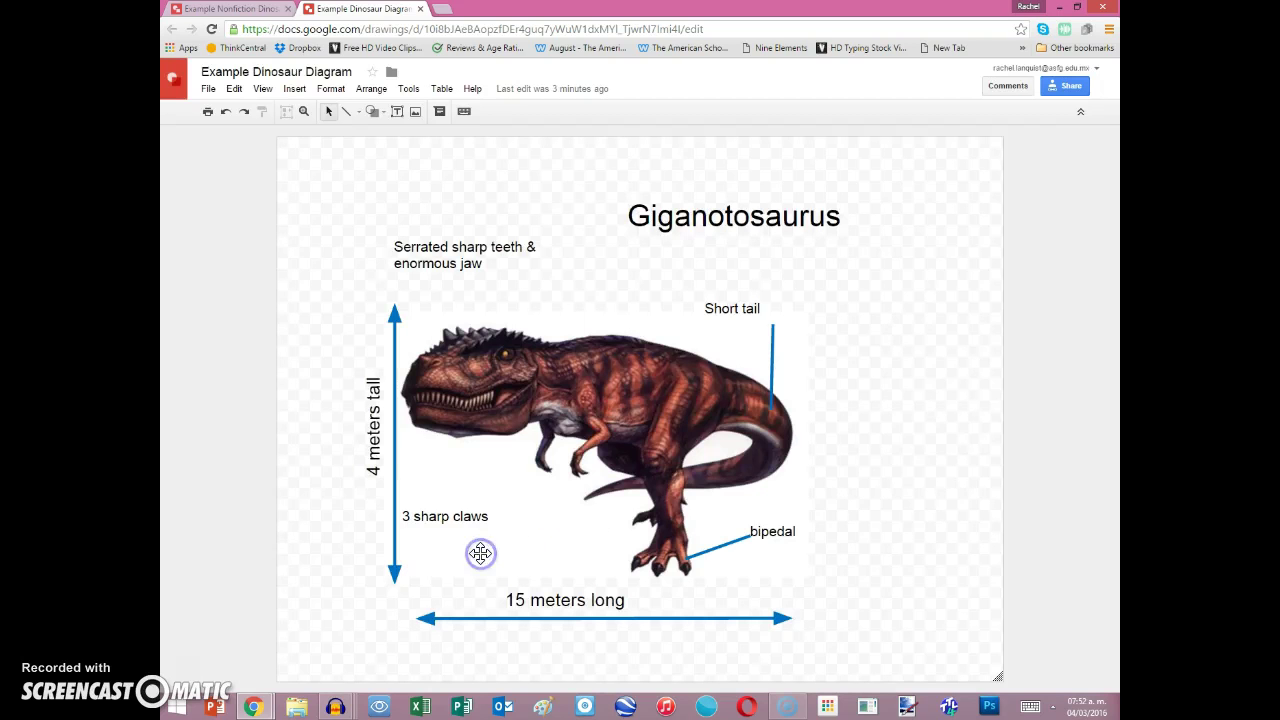
pyautogui.click(407, 459)
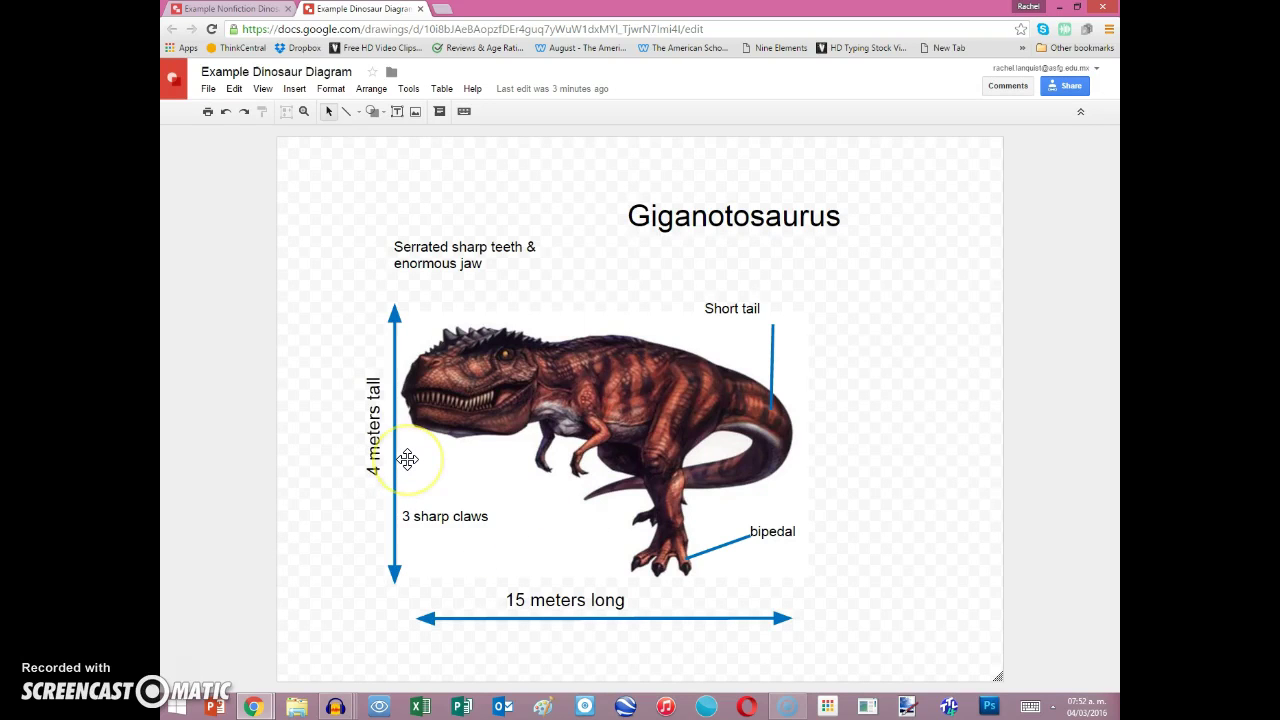
pyautogui.click(230, 8)
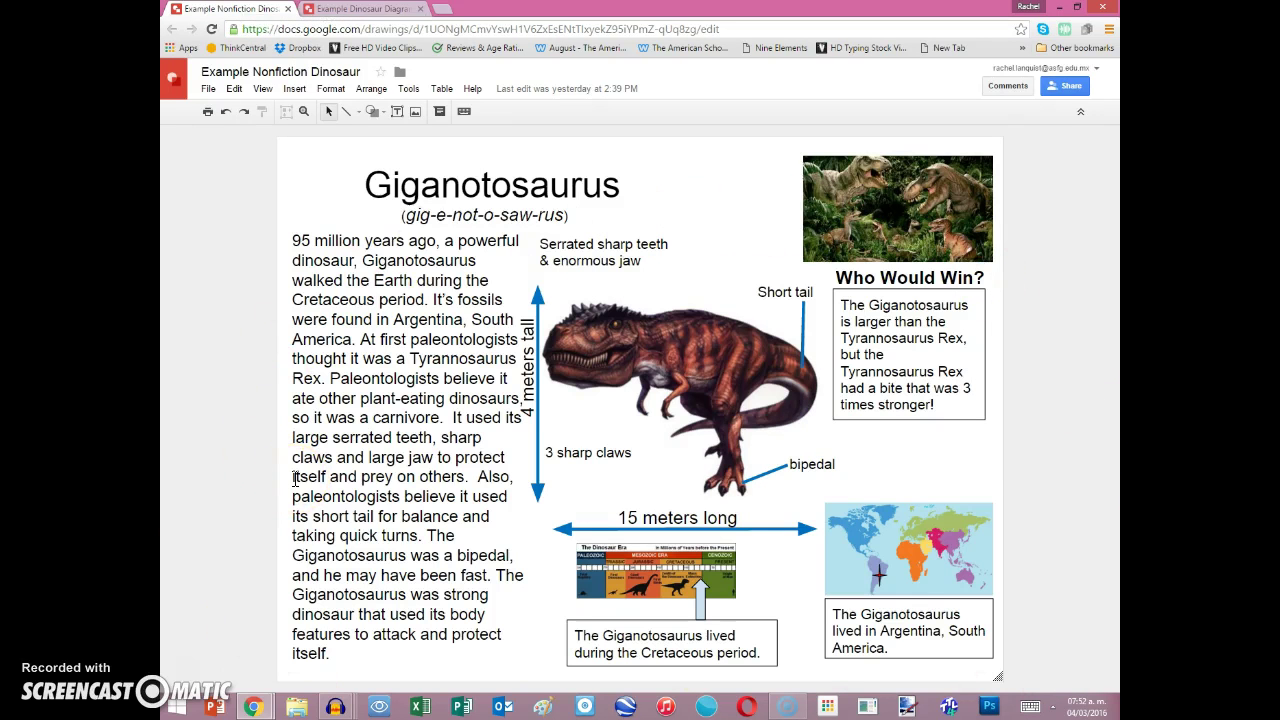
# - Change the Example Nonfiction Dinosaur drawing's link sharing to 'On - Anyone with the link' and save
pyautogui.click(1068, 87)
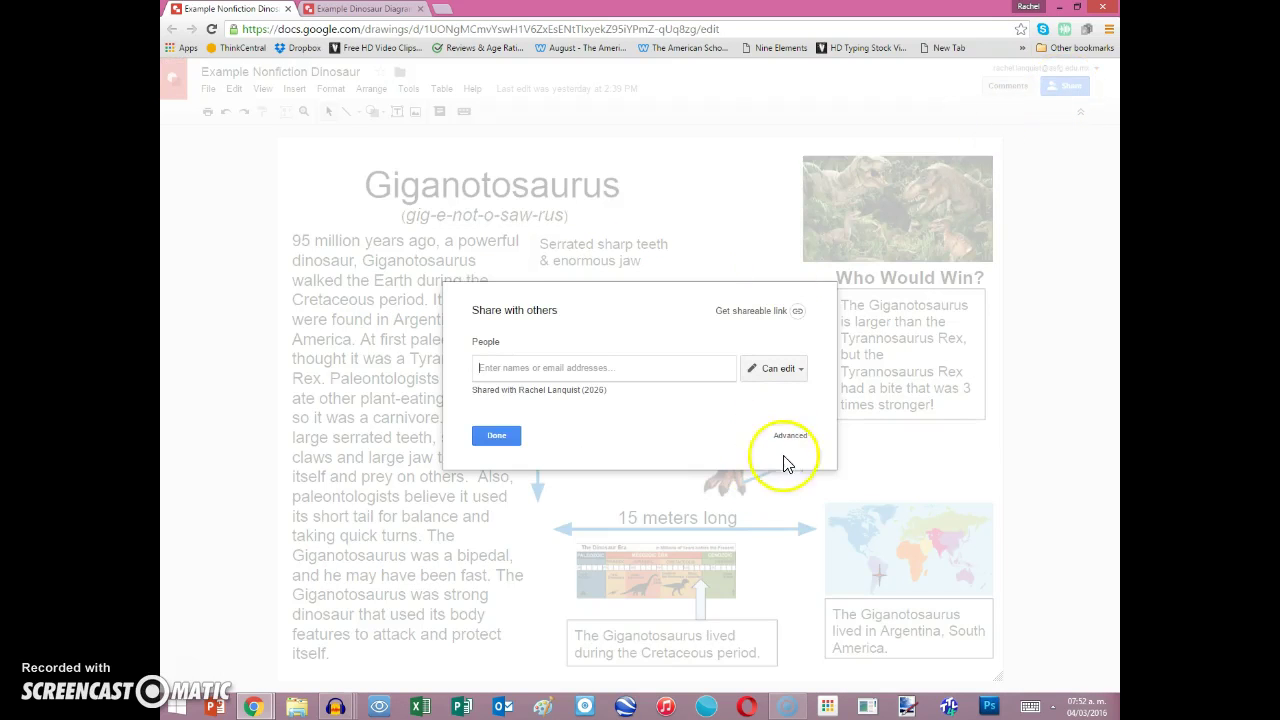
pyautogui.click(790, 436)
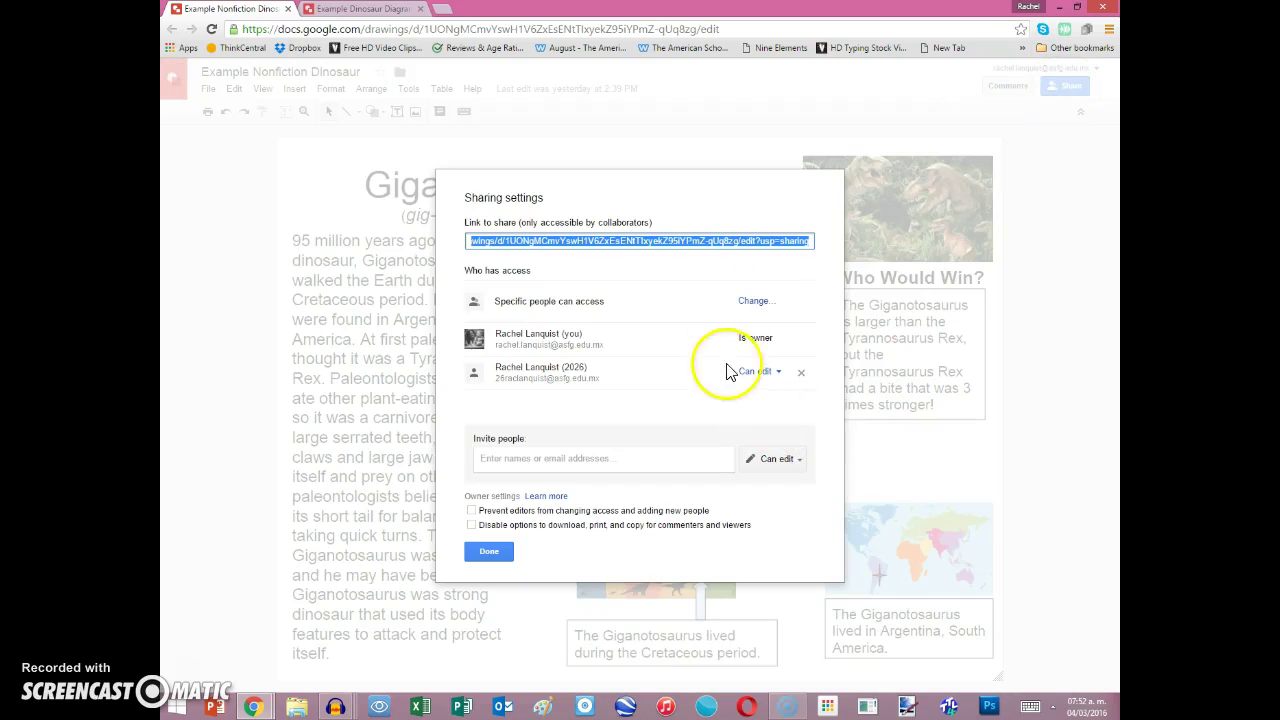
pyautogui.click(753, 300)
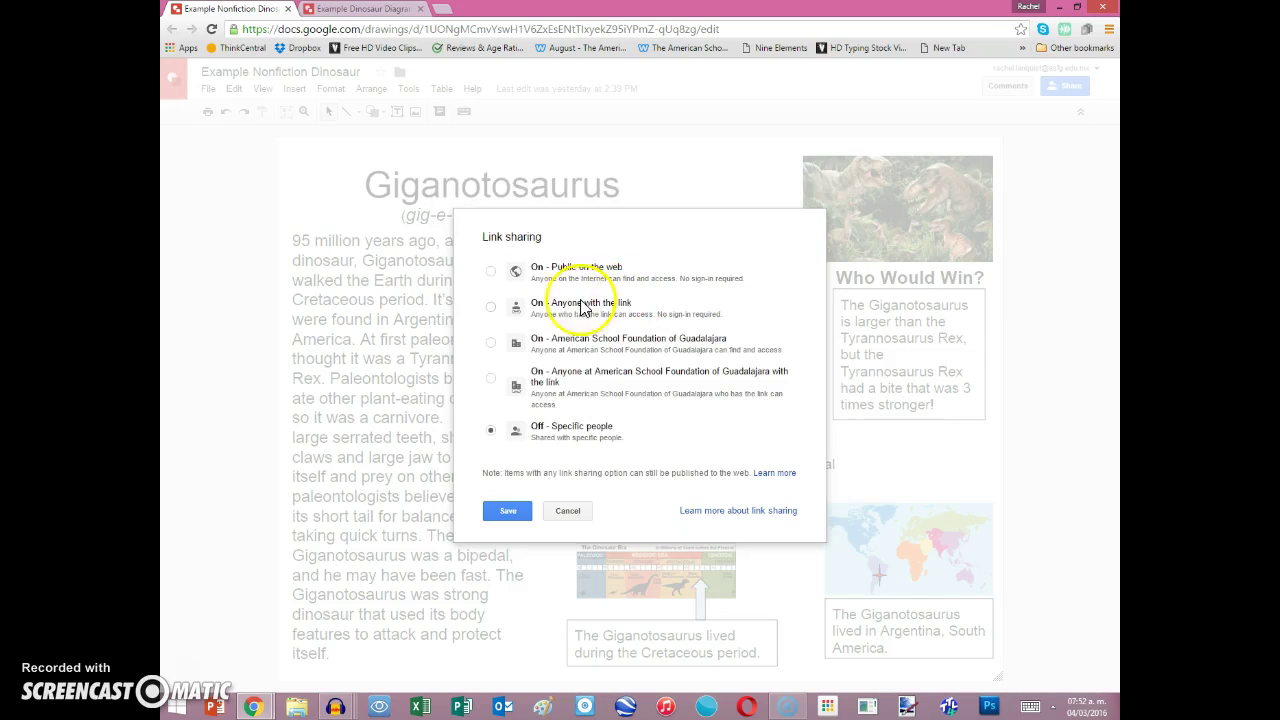
pyautogui.click(490, 306)
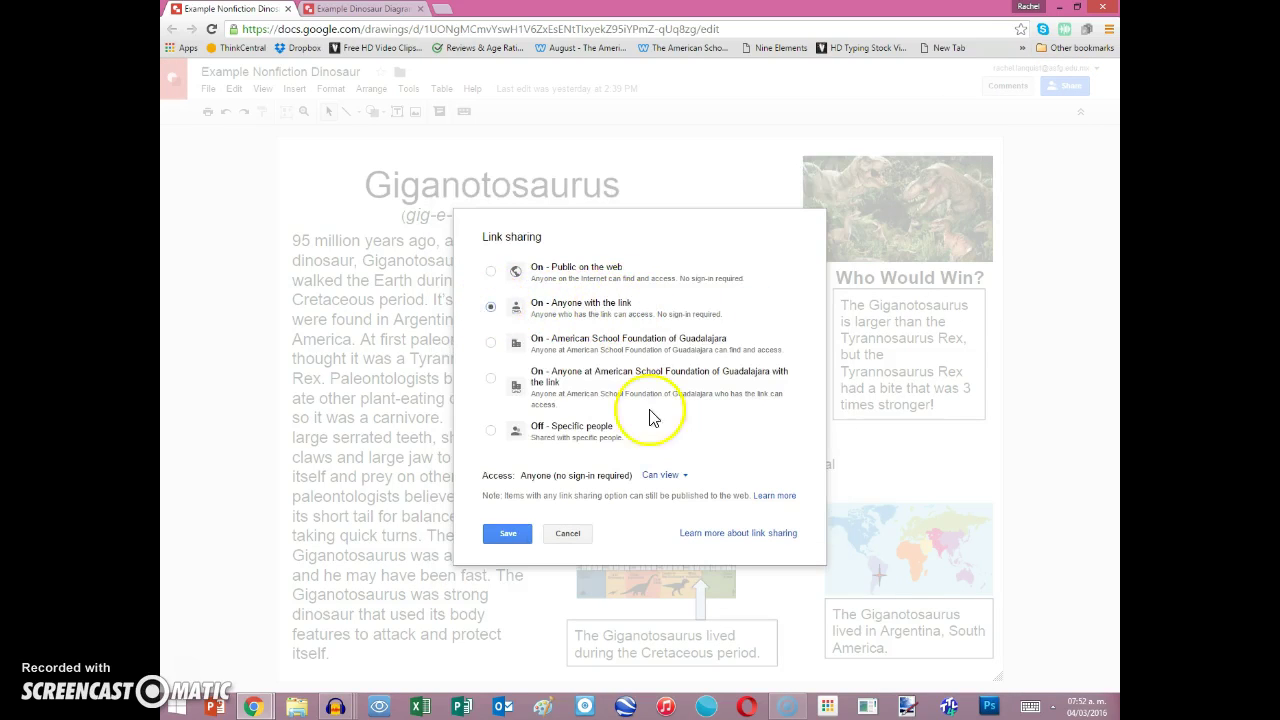
pyautogui.click(507, 534)
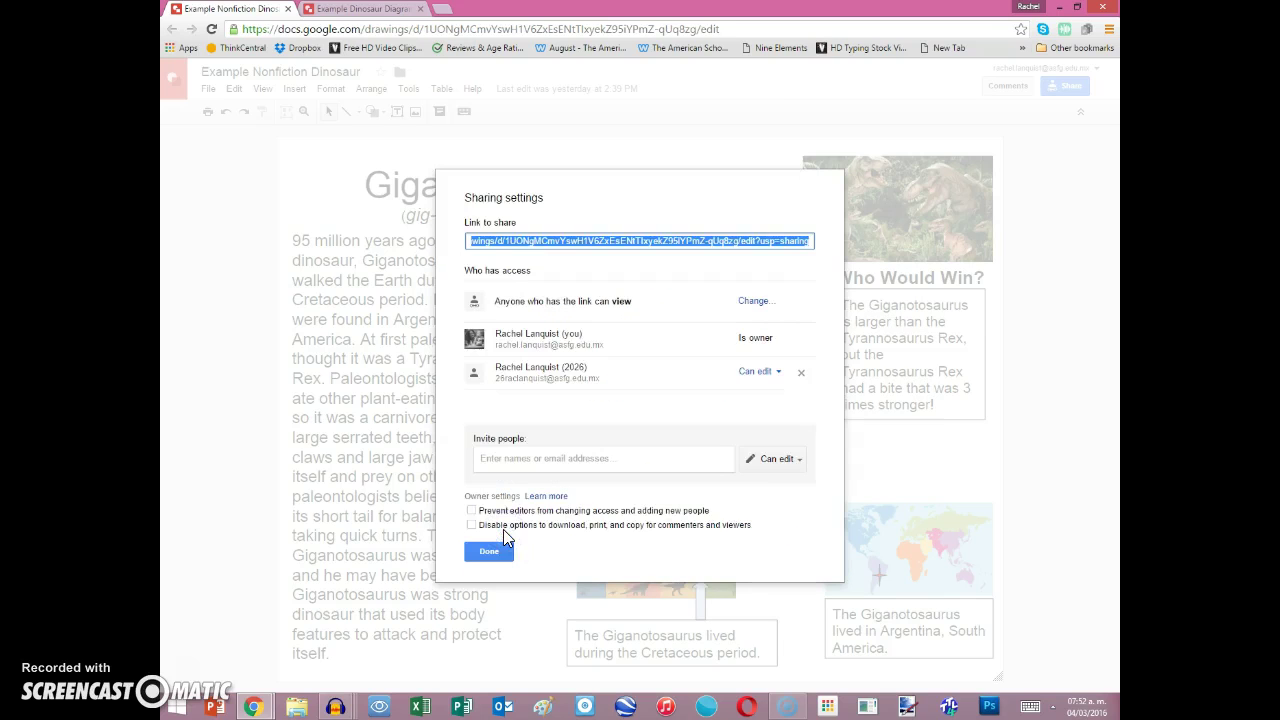
pyautogui.click(486, 545)
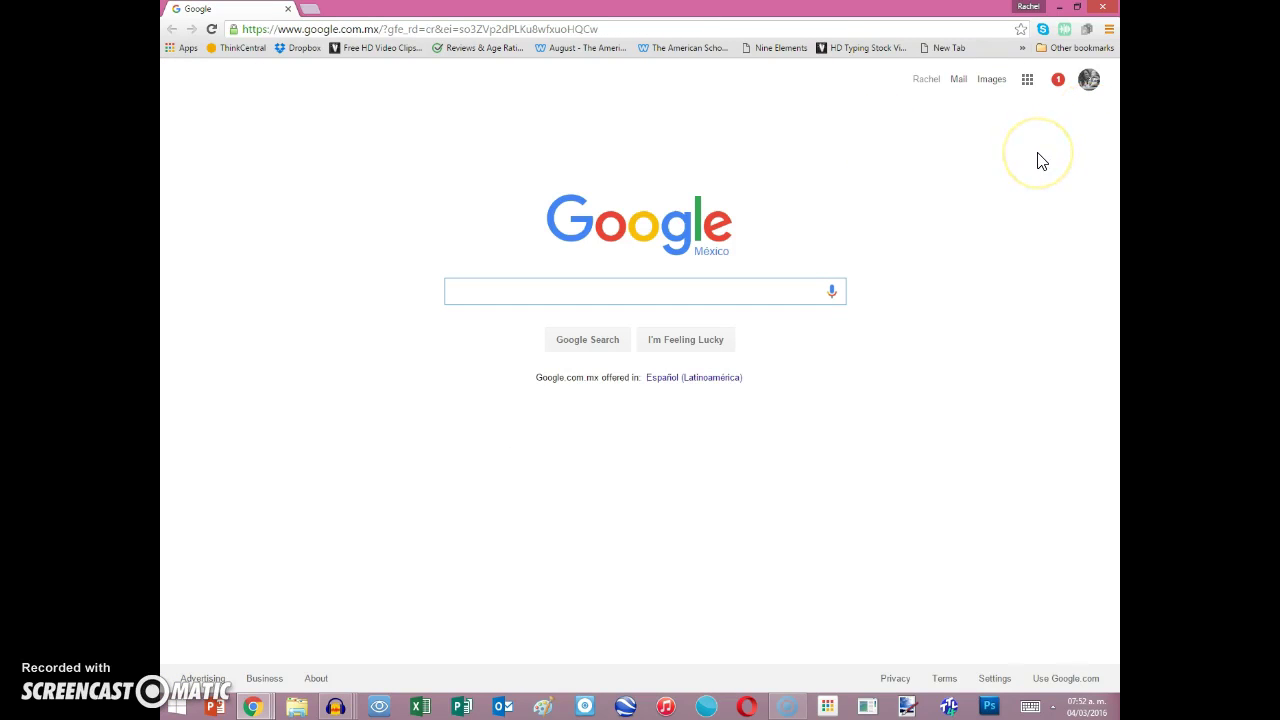
# - Go to Google Sites from the Google apps grid
pyautogui.click(1027, 81)
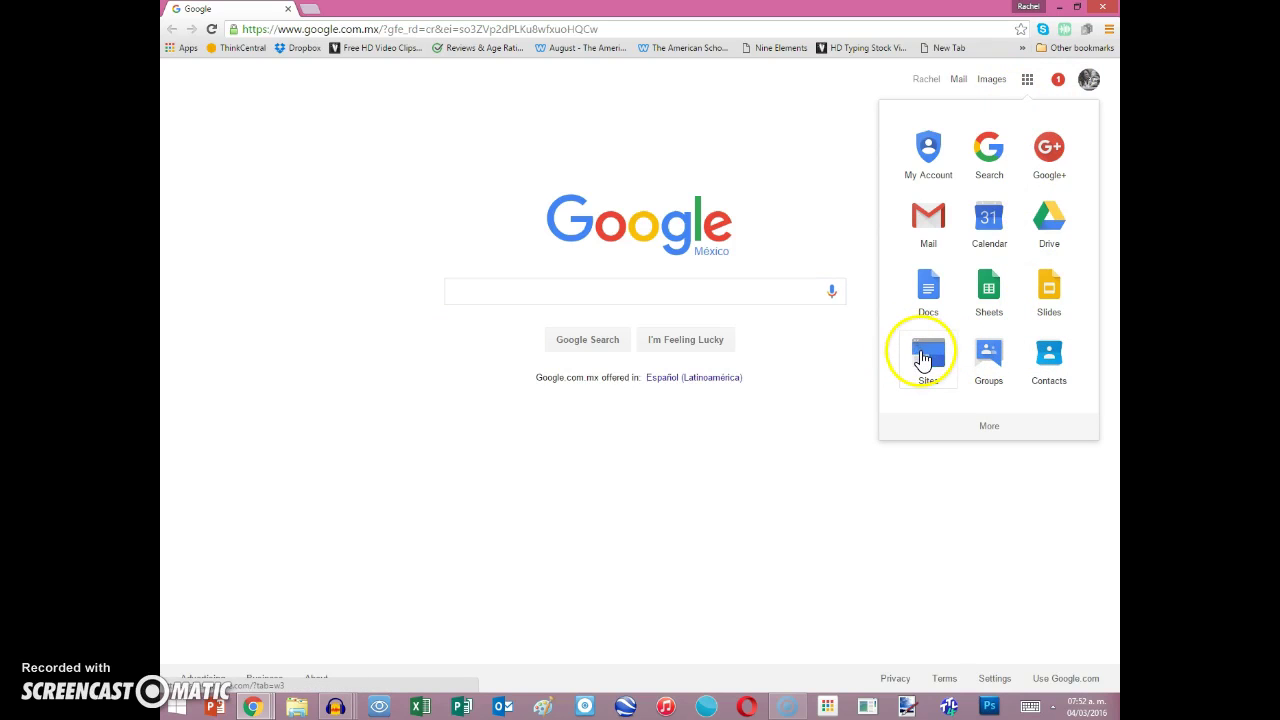
pyautogui.click(923, 358)
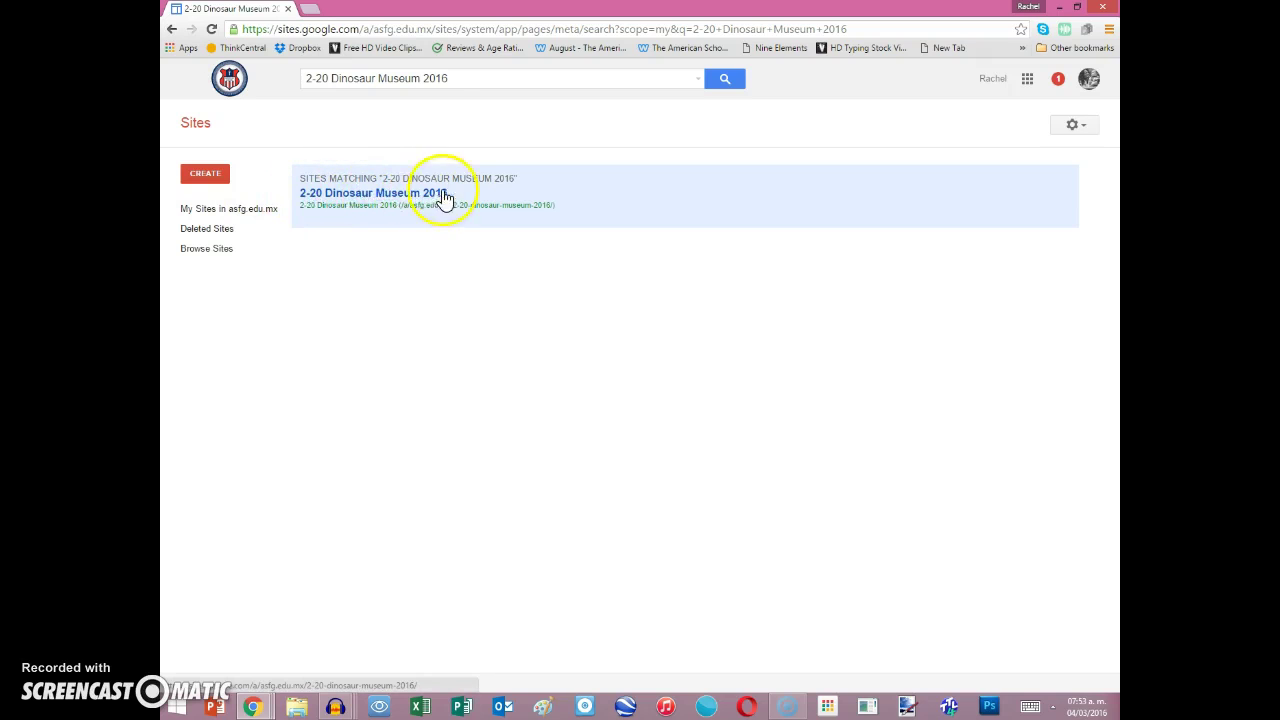
# - Open the 2-20 Dinosaur Museum 2016 site and go to the Miss Rachel page in its sidebar
pyautogui.click(350, 195)
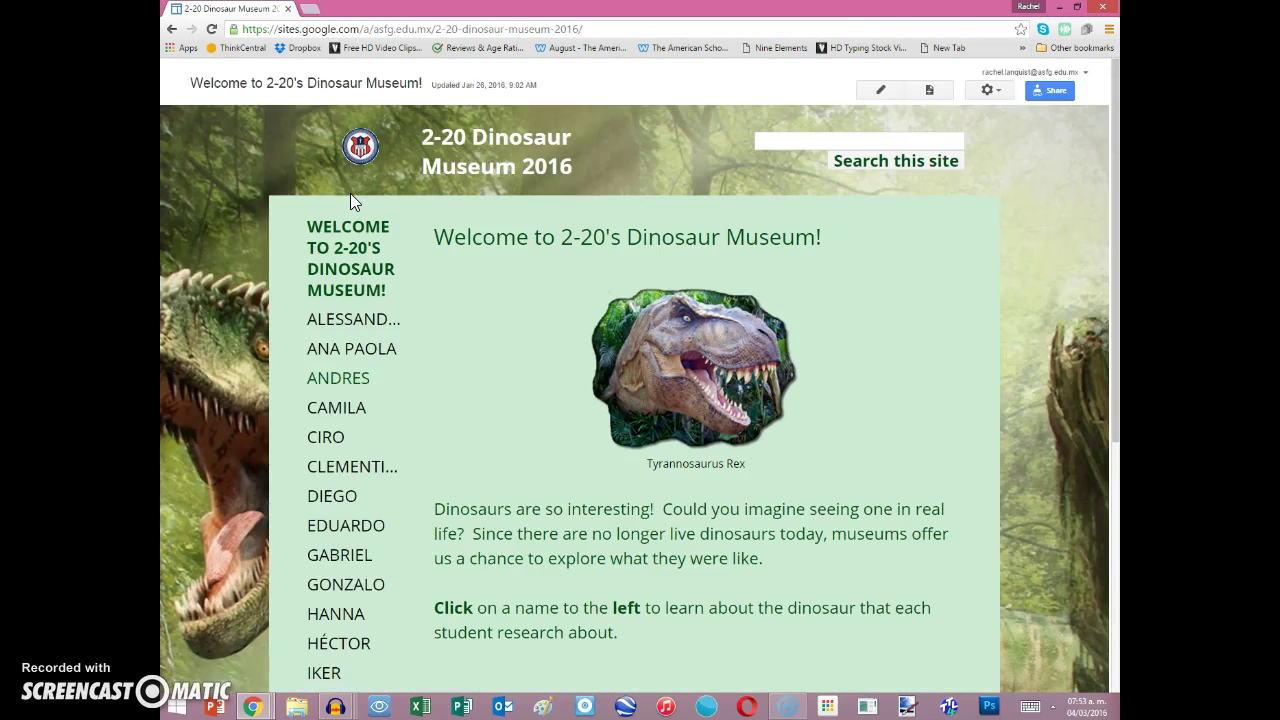
pyautogui.scroll(-2, 490, 215)
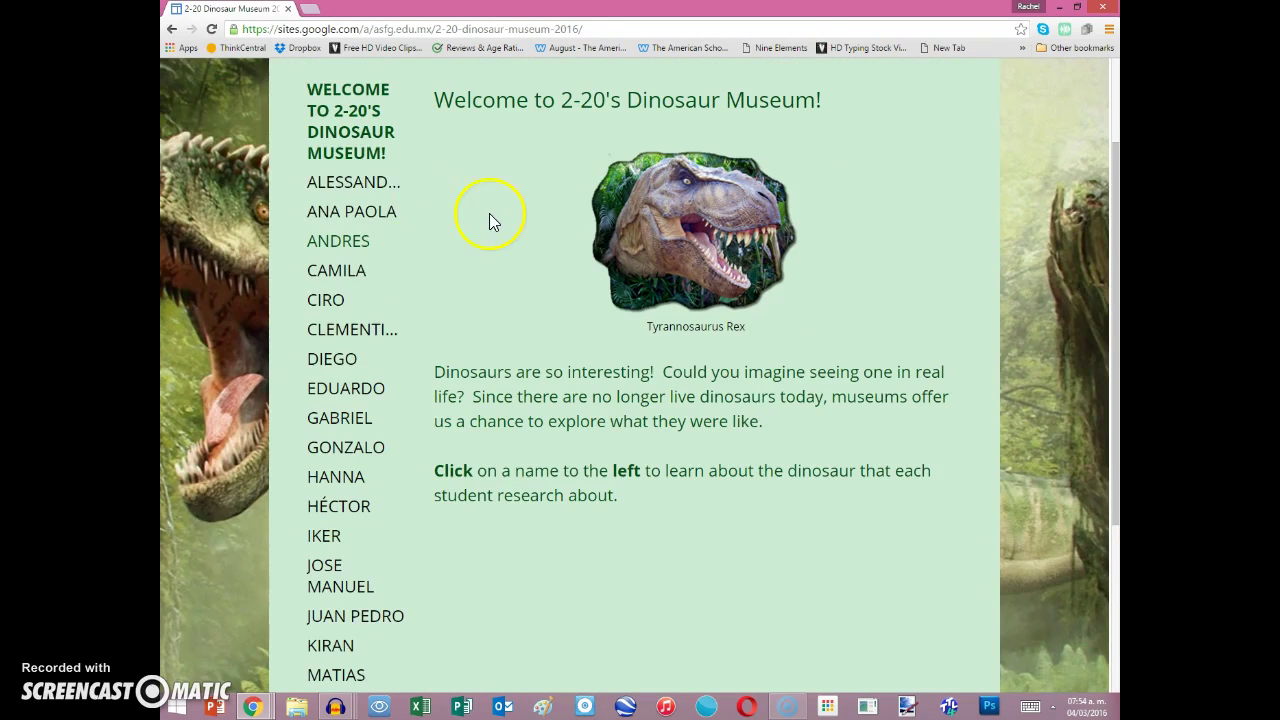
pyautogui.scroll(-1, 337, 323)
pyautogui.scroll(-2, 340, 430)
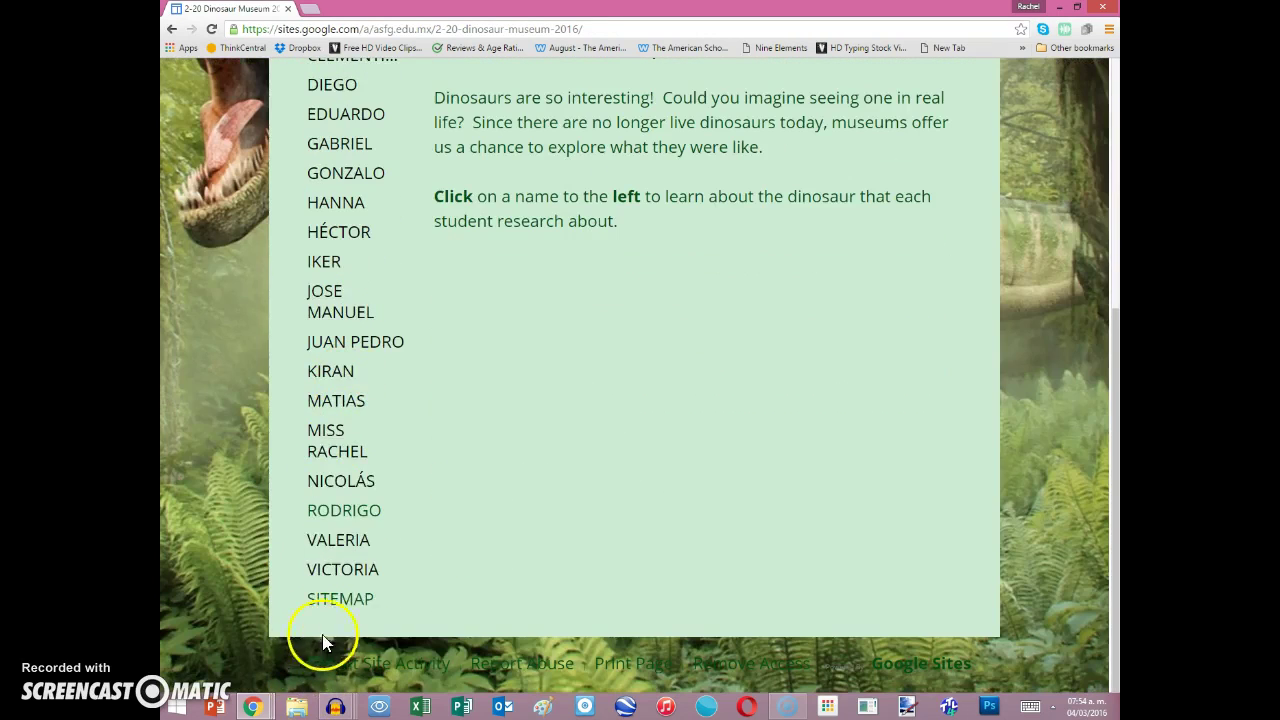
pyautogui.click(331, 460)
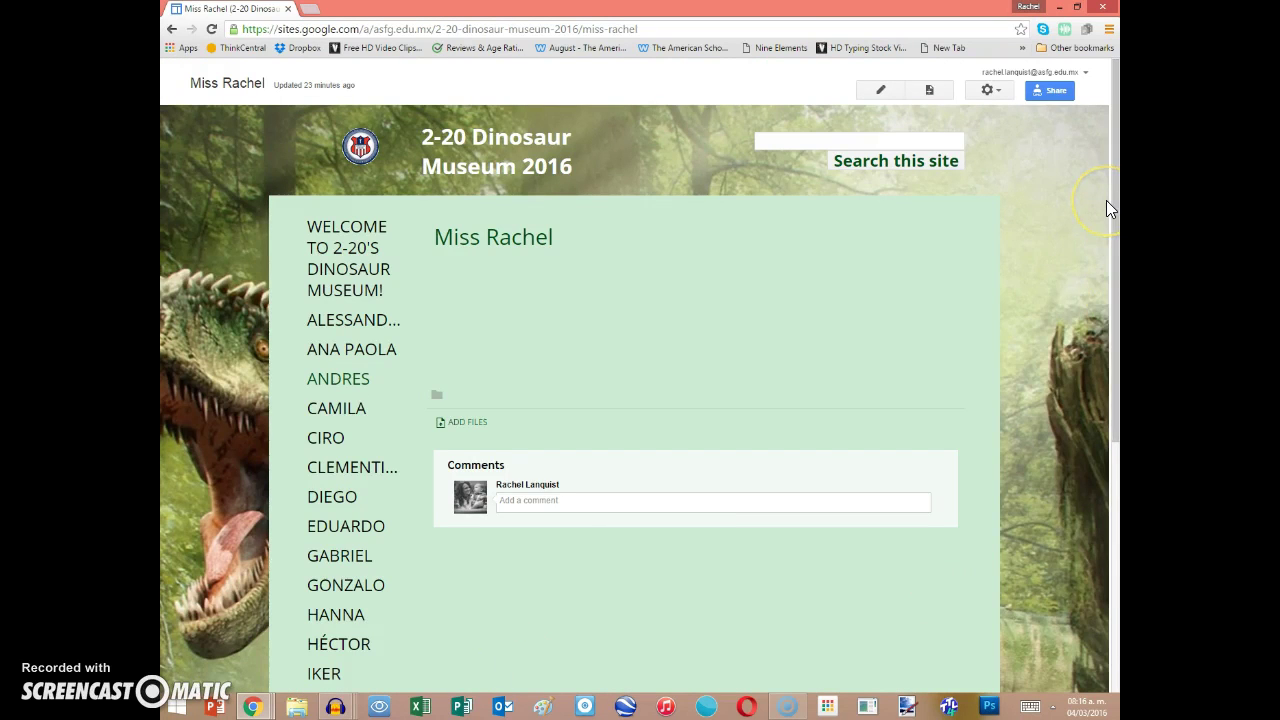
# - Put the Miss Rachel page into edit mode and choose Insert > Drive > Drawing
pyautogui.click(880, 92)
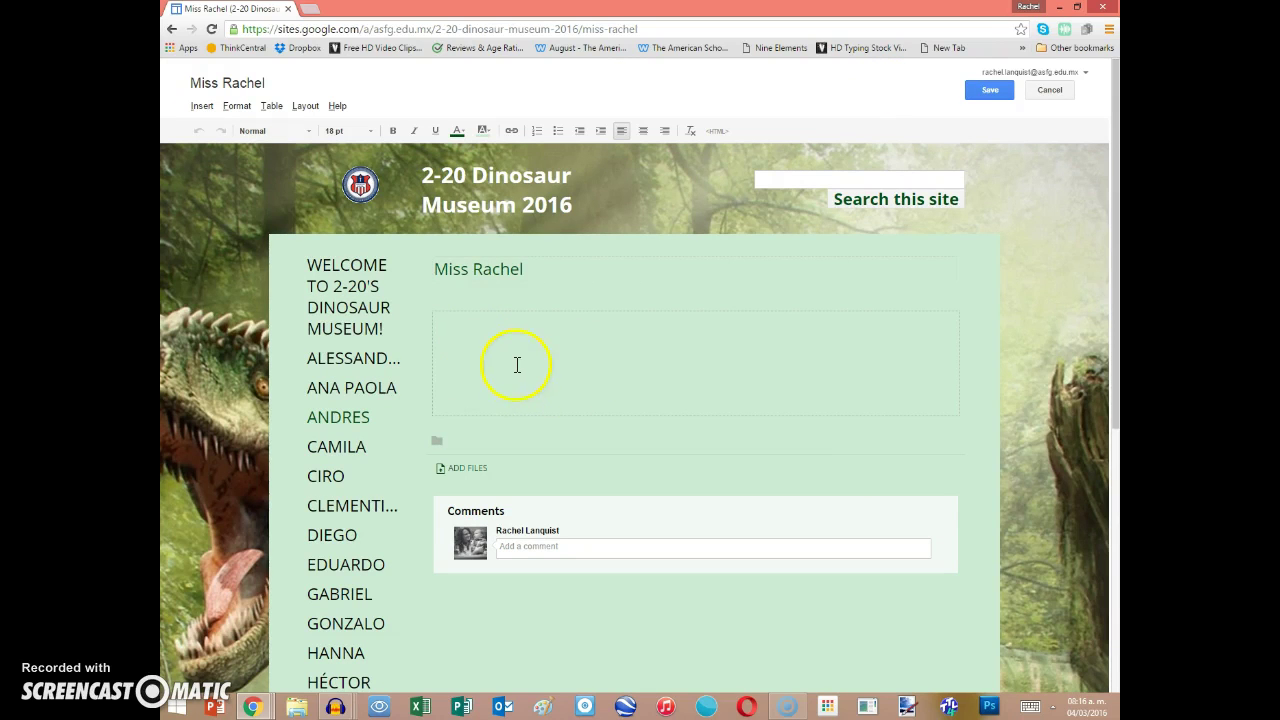
pyautogui.click(202, 106)
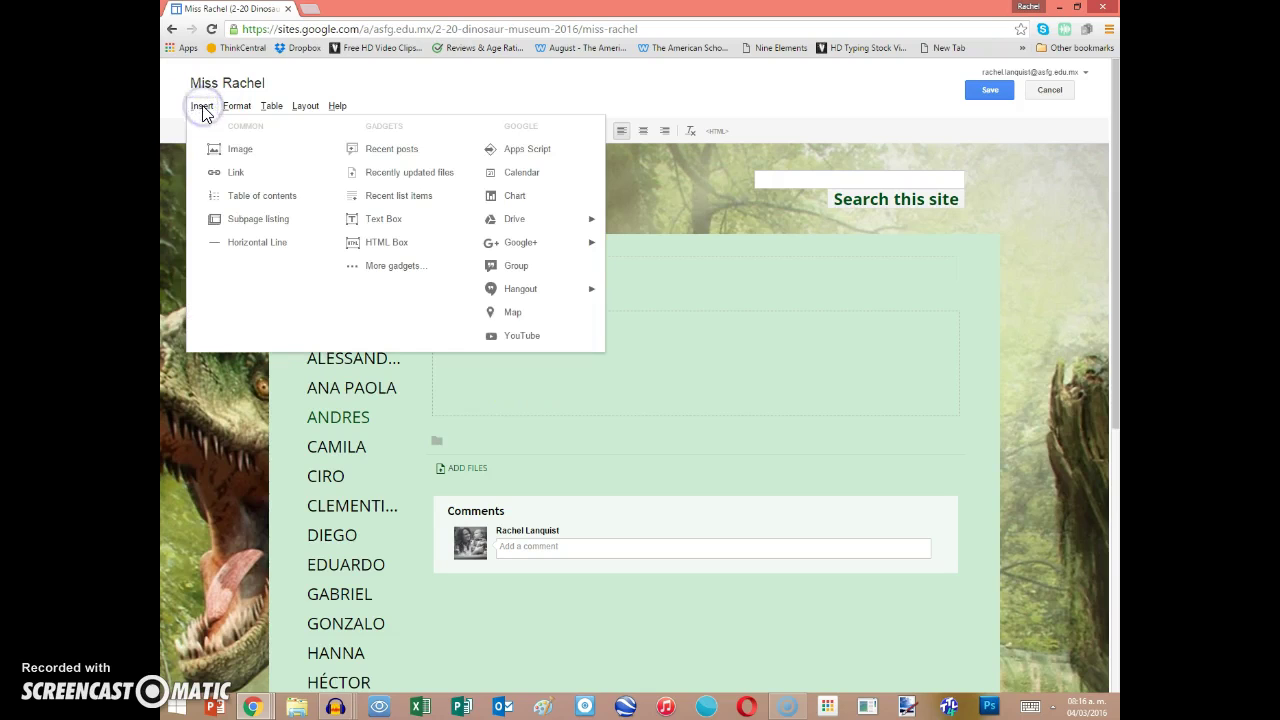
pyautogui.moveTo(514, 219)
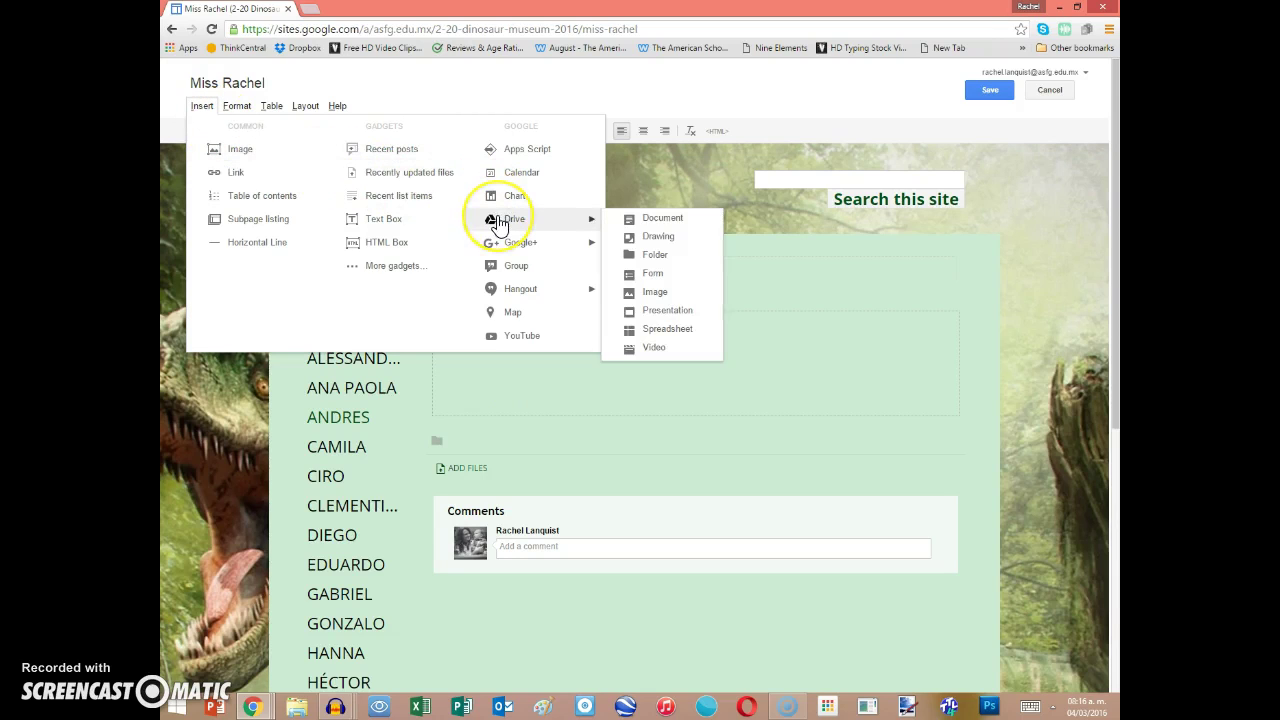
pyautogui.click(658, 238)
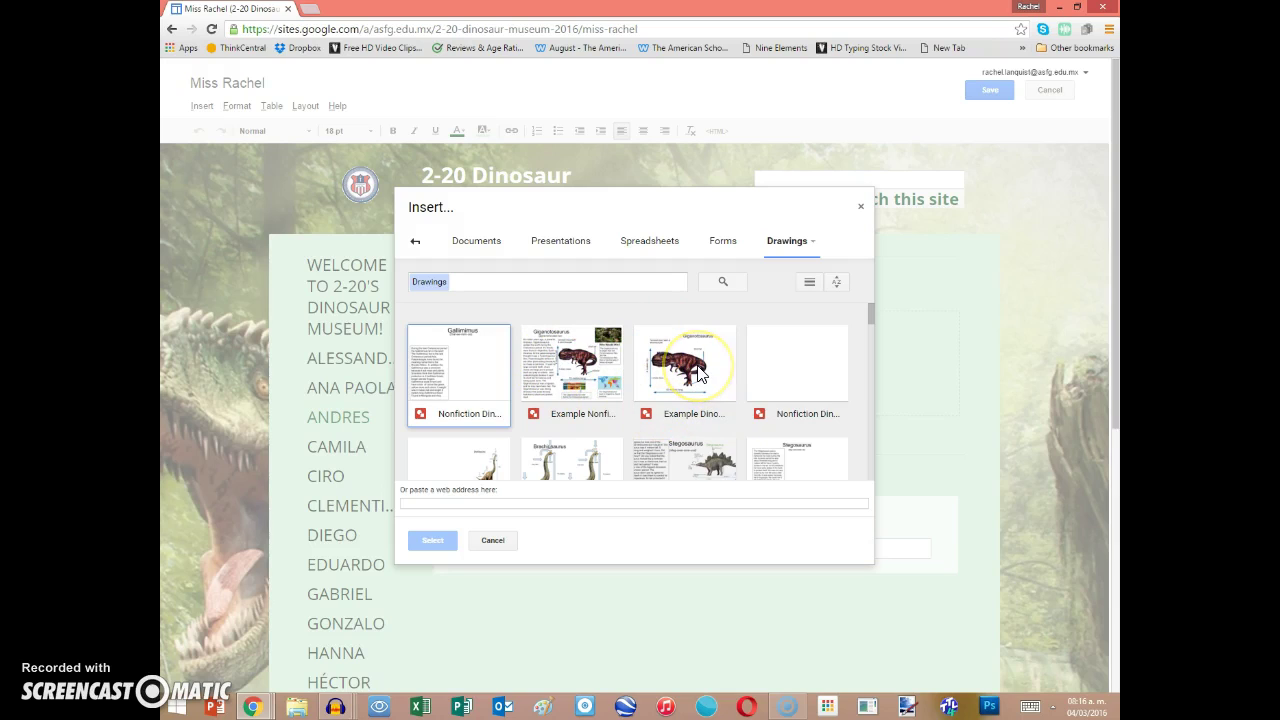
# - Embed the Example Dinosaur Diagram with border and title, 500 pixels high by 700 wide
pyautogui.click(697, 374)
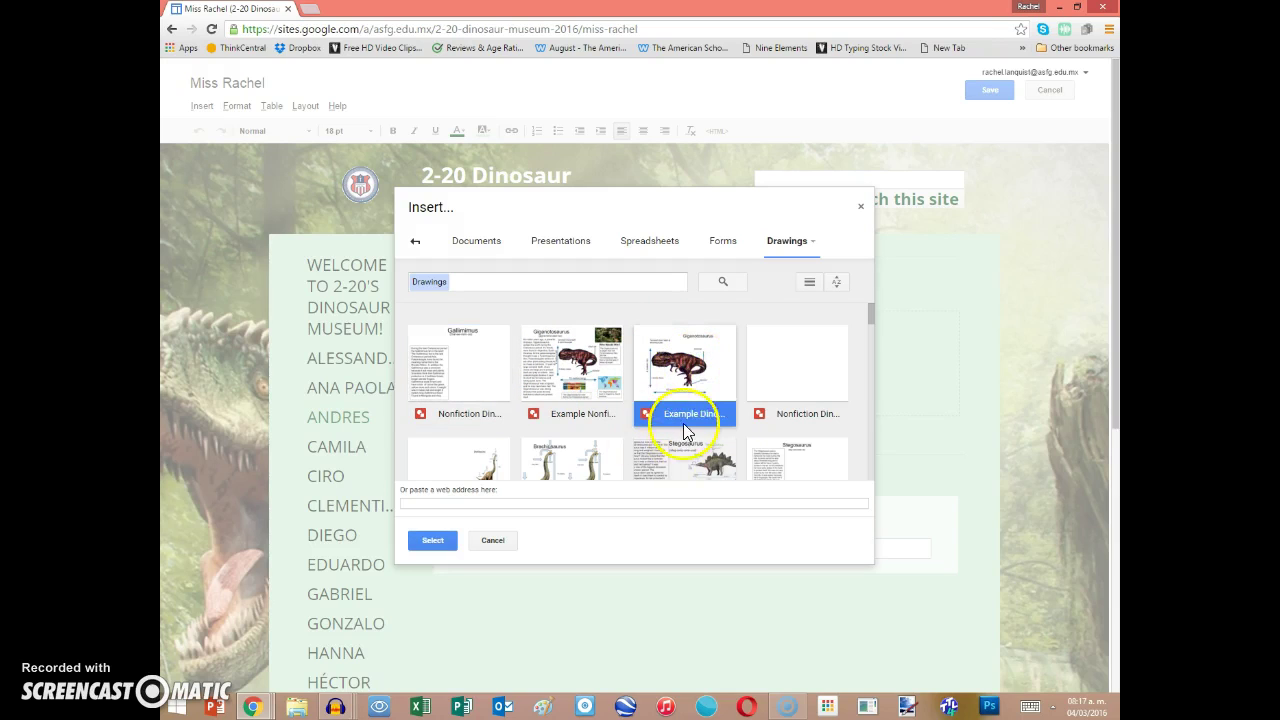
pyautogui.click(428, 539)
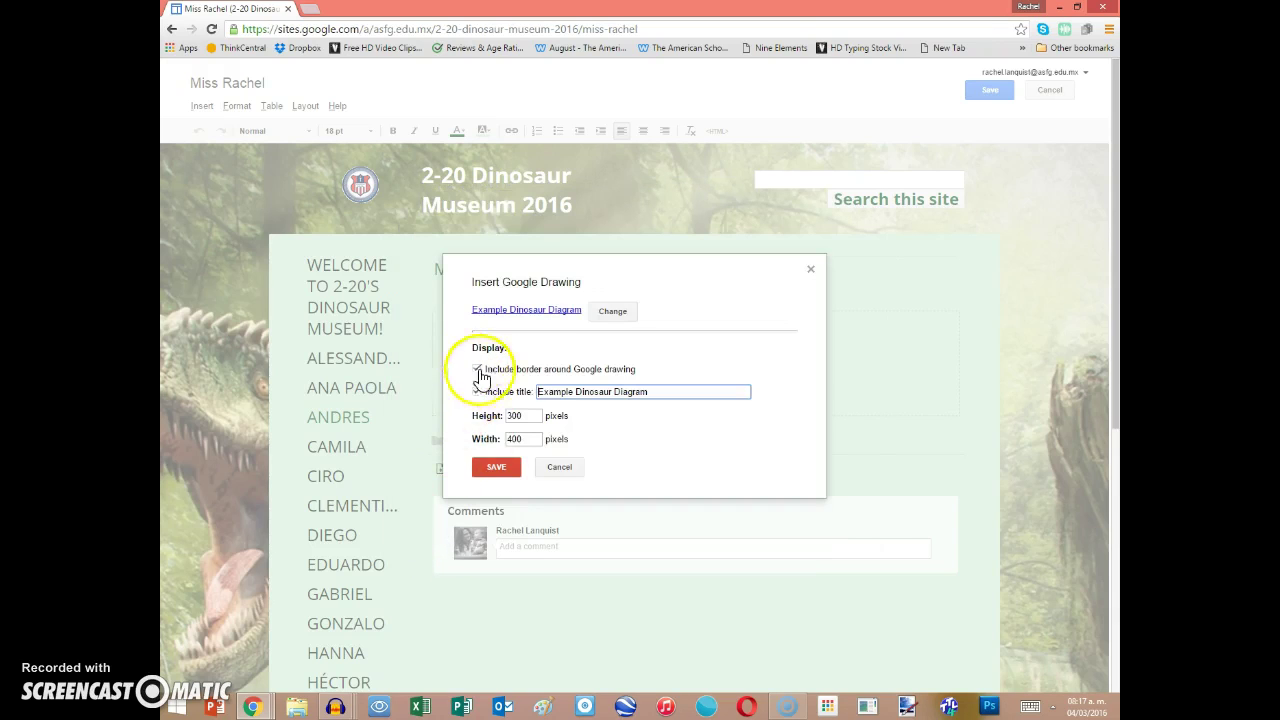
pyautogui.click(514, 417)
pyautogui.write('500')
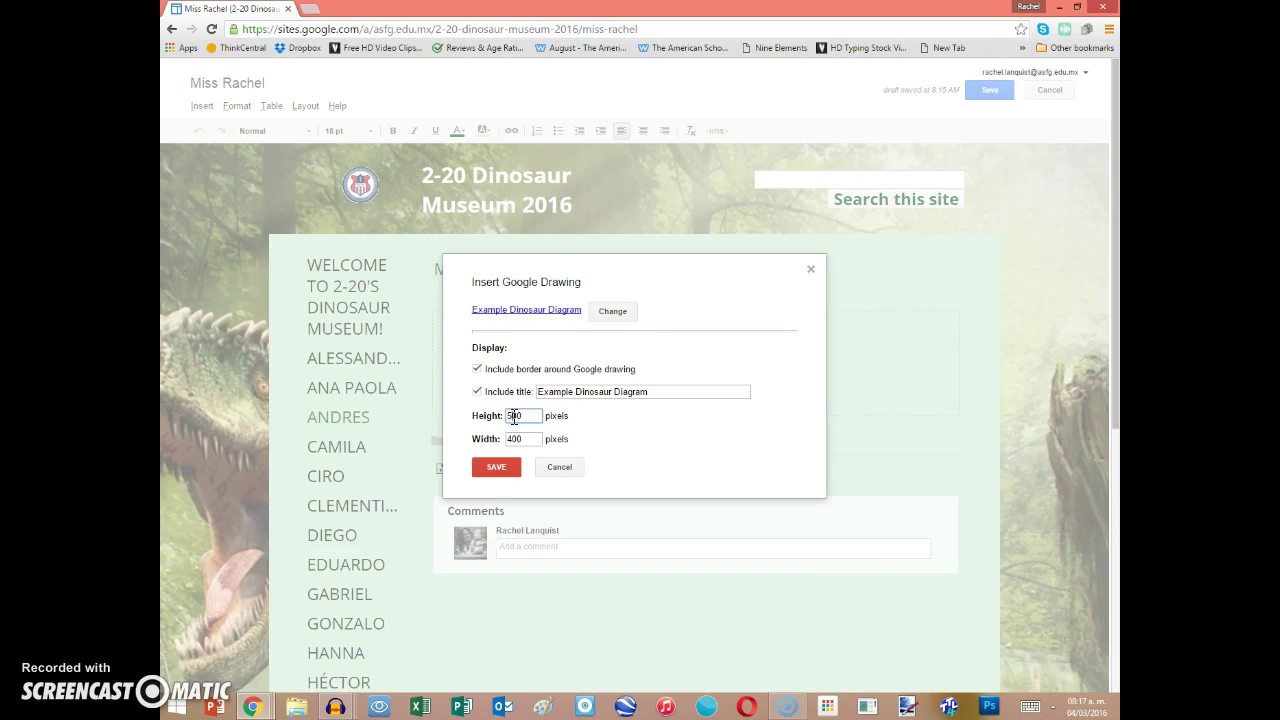
pyautogui.click(514, 440)
pyautogui.write('700')
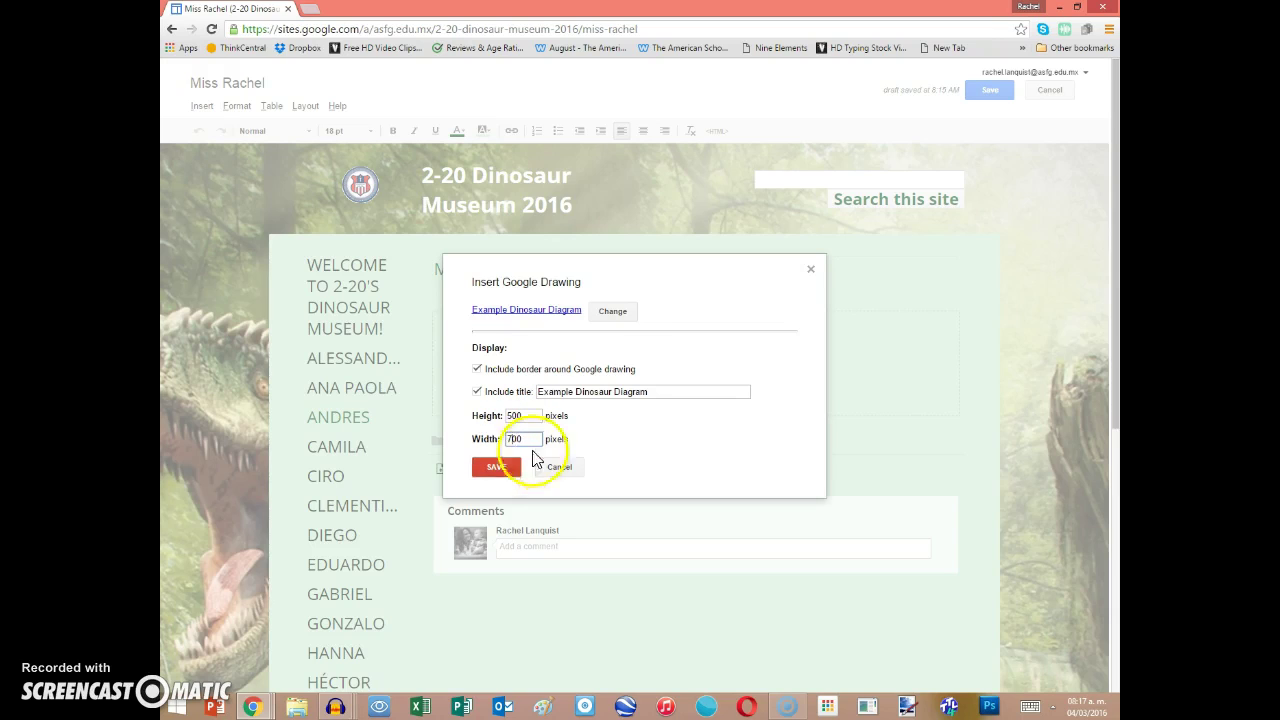
pyautogui.click(512, 470)
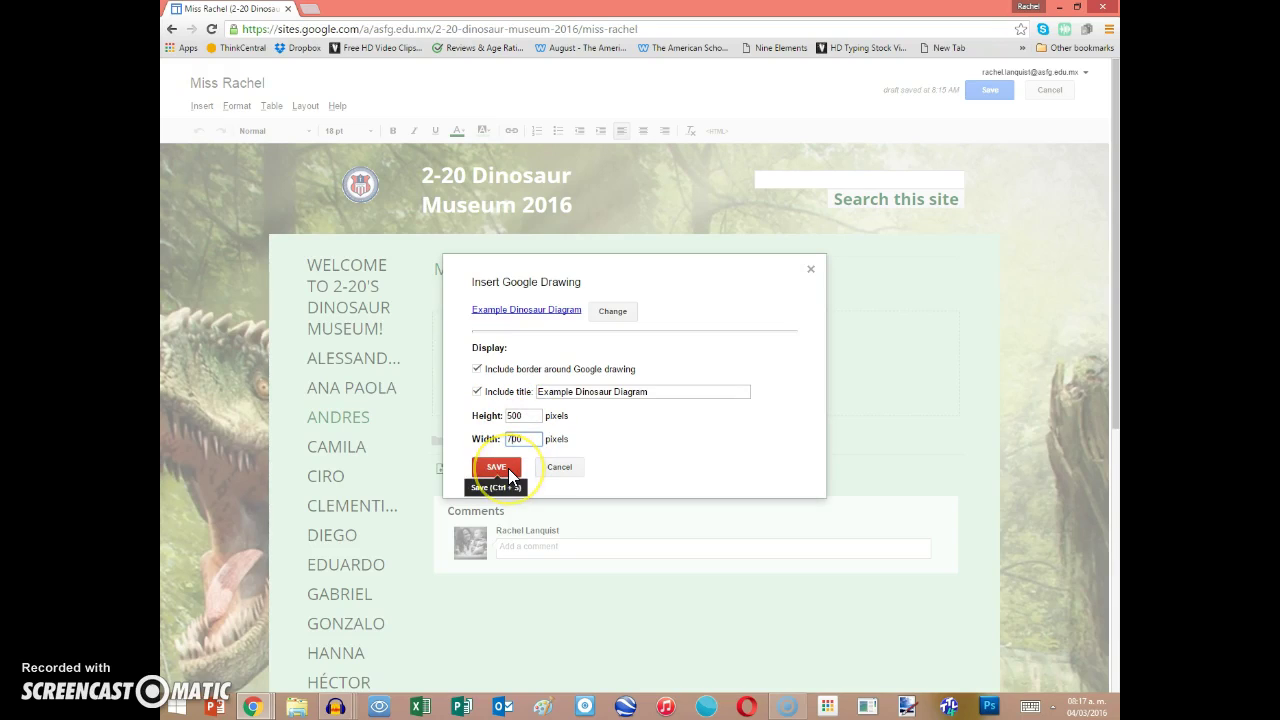
pyautogui.click(508, 468)
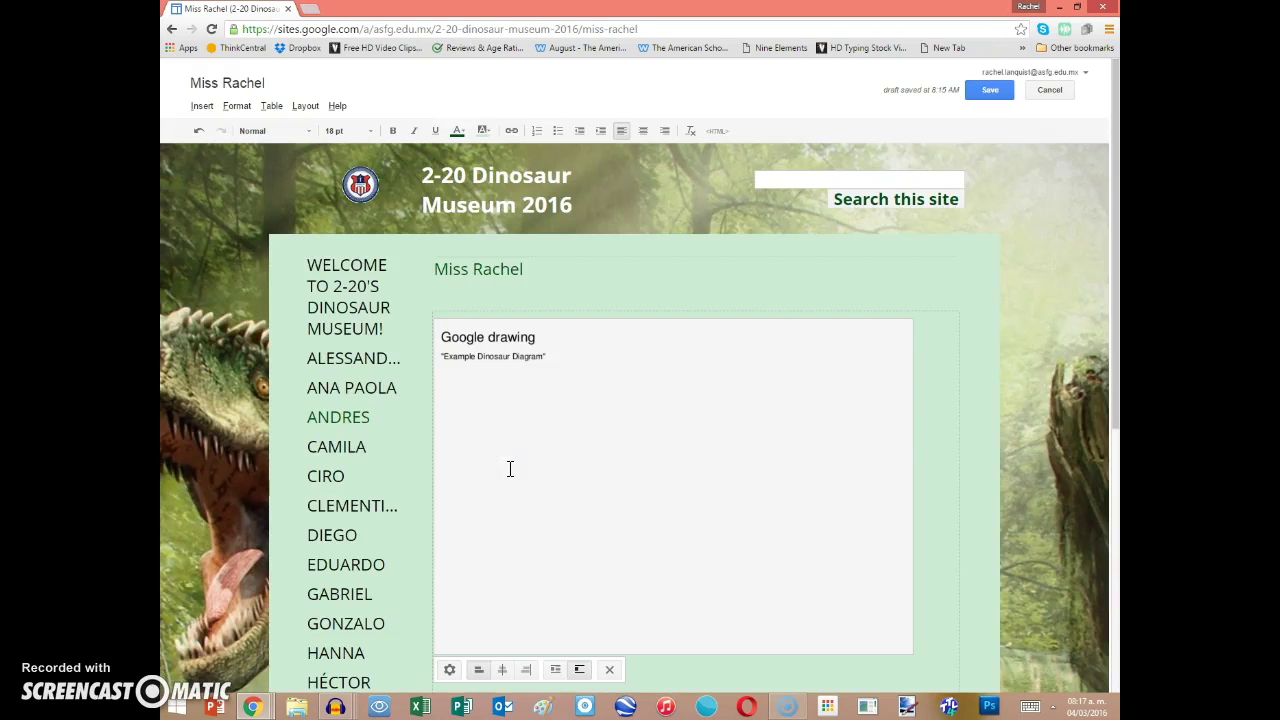
# - Center-align the dinosaur diagram and place the insertion point on a new line below it
pyautogui.click(502, 670)
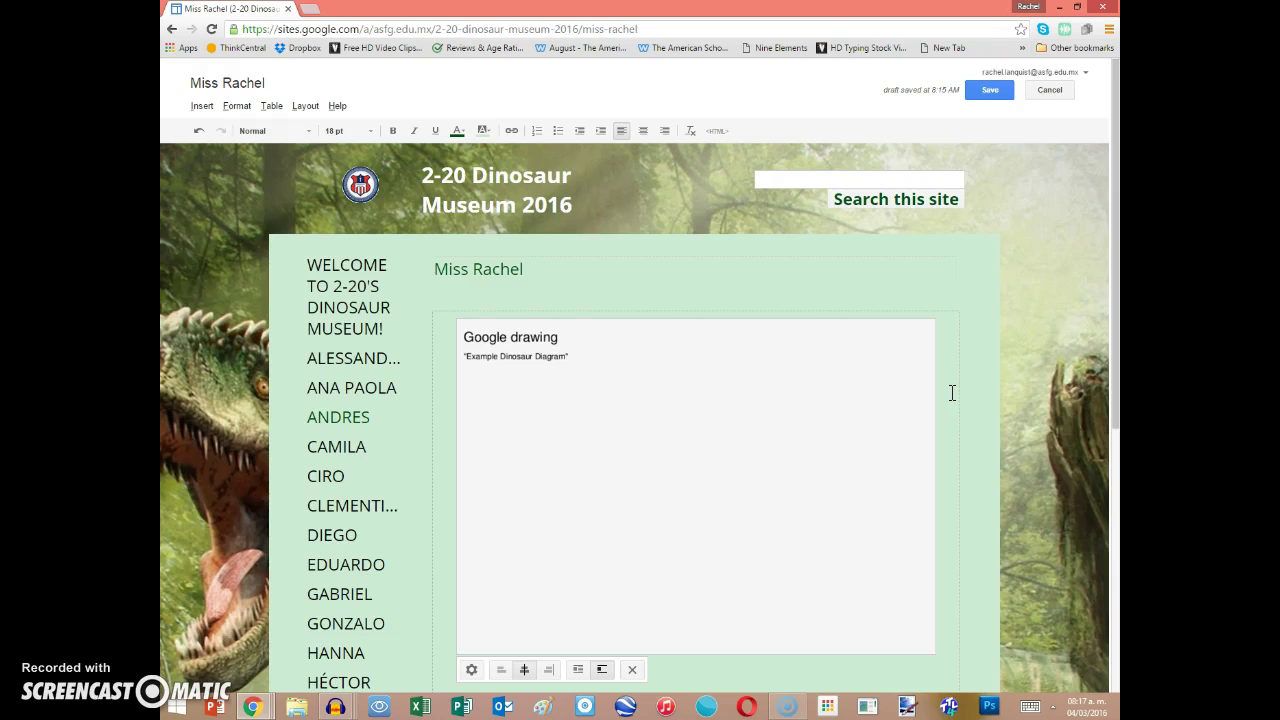
pyautogui.press('Return')
pyautogui.scroll(-3, 952, 393)
pyautogui.click(463, 578)
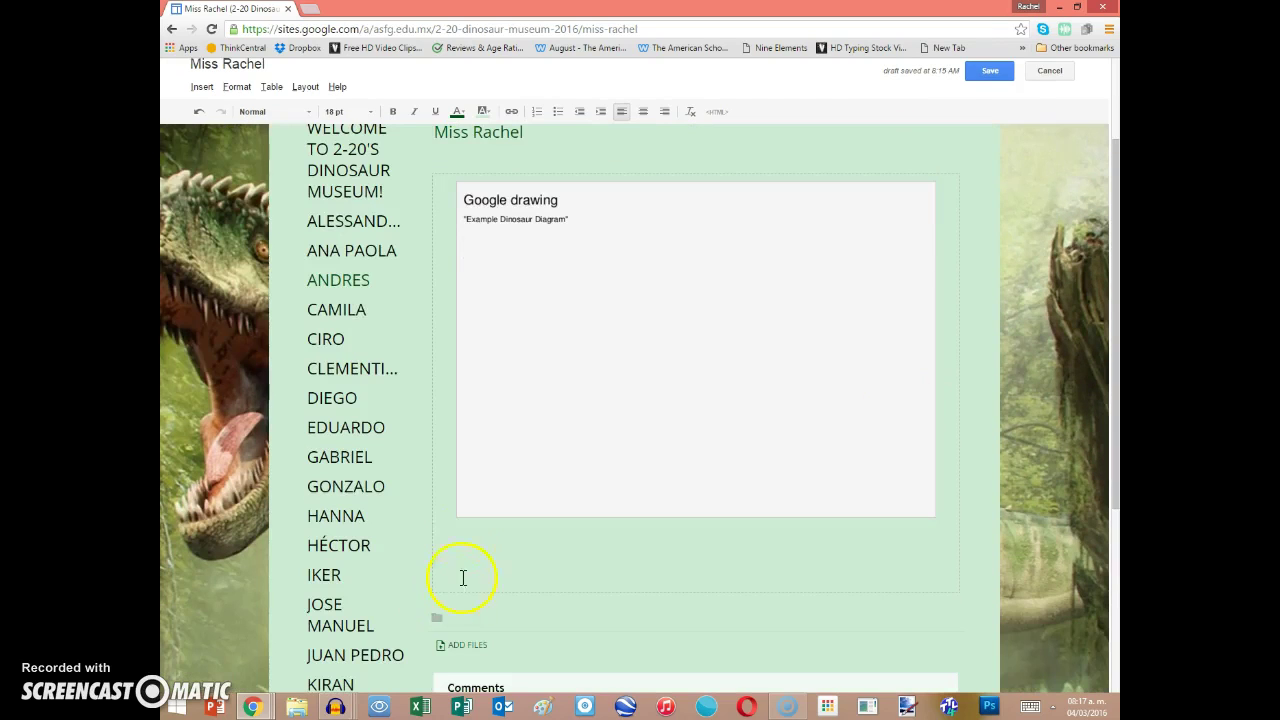
pyautogui.click(199, 87)
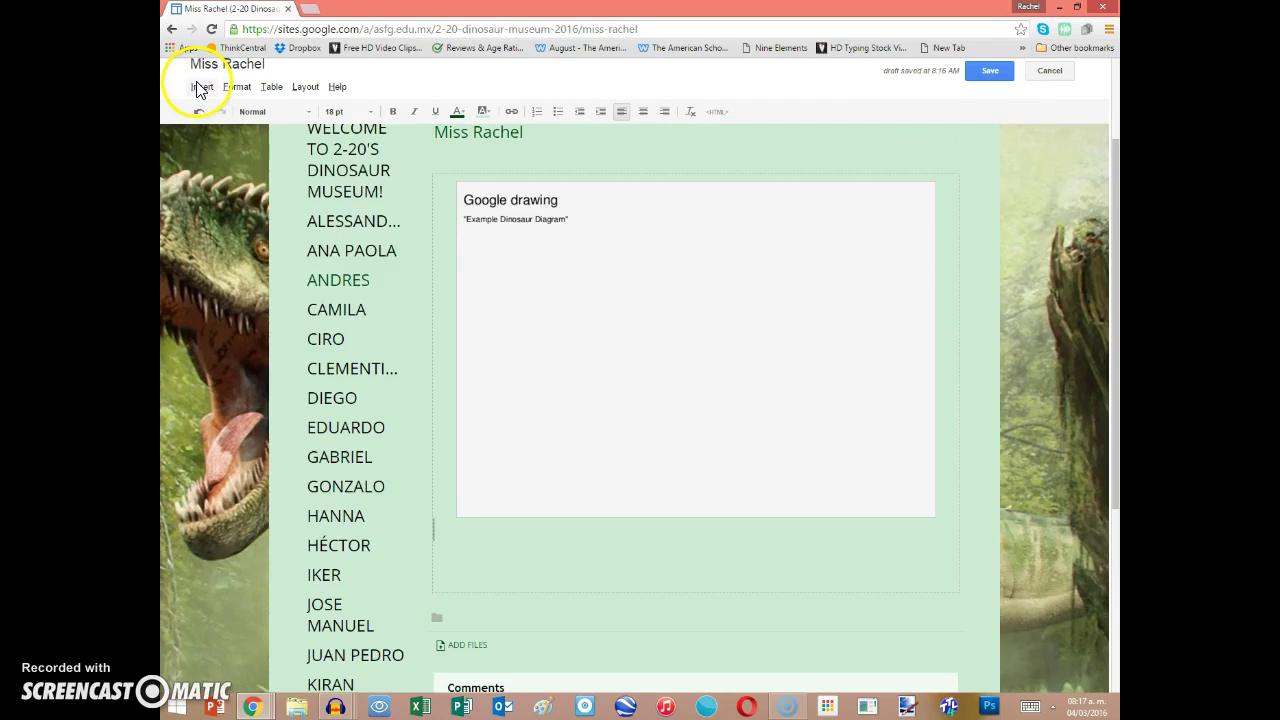
# - Insert the Example Nonfiction Dinosaur drawing below the diagram with its height set to 600
pyautogui.click(199, 87)
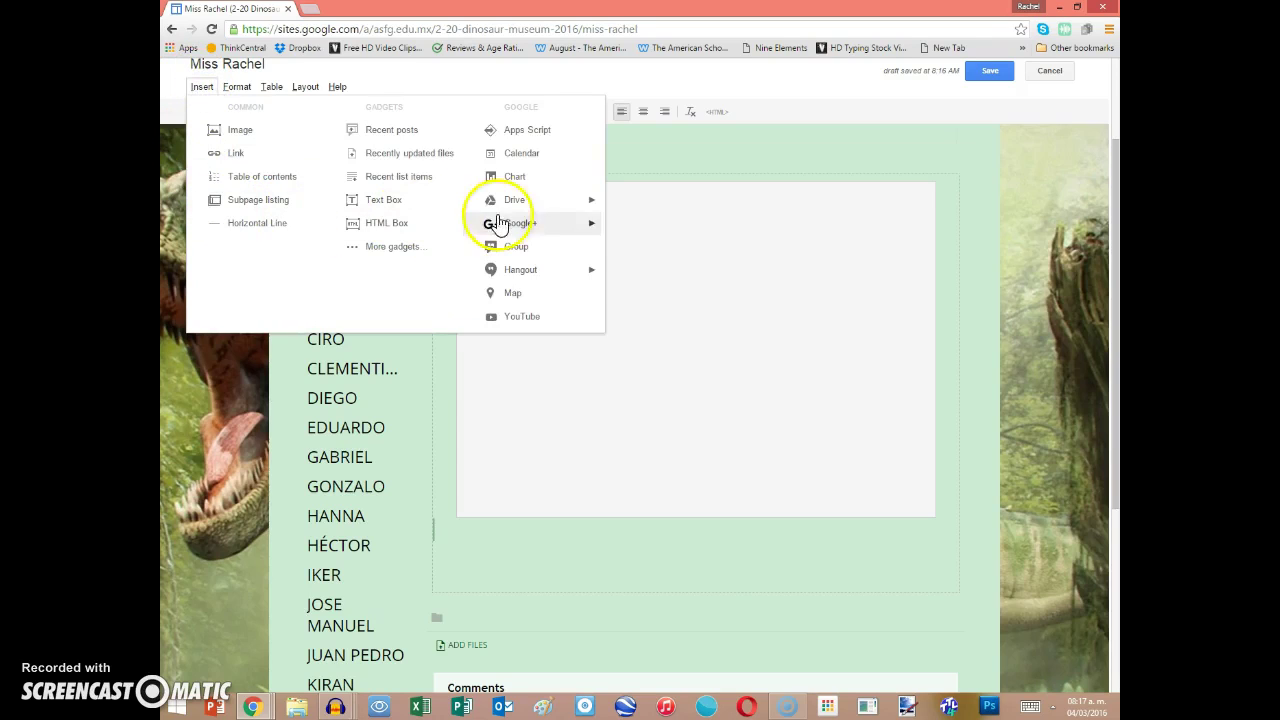
pyautogui.moveTo(514, 200)
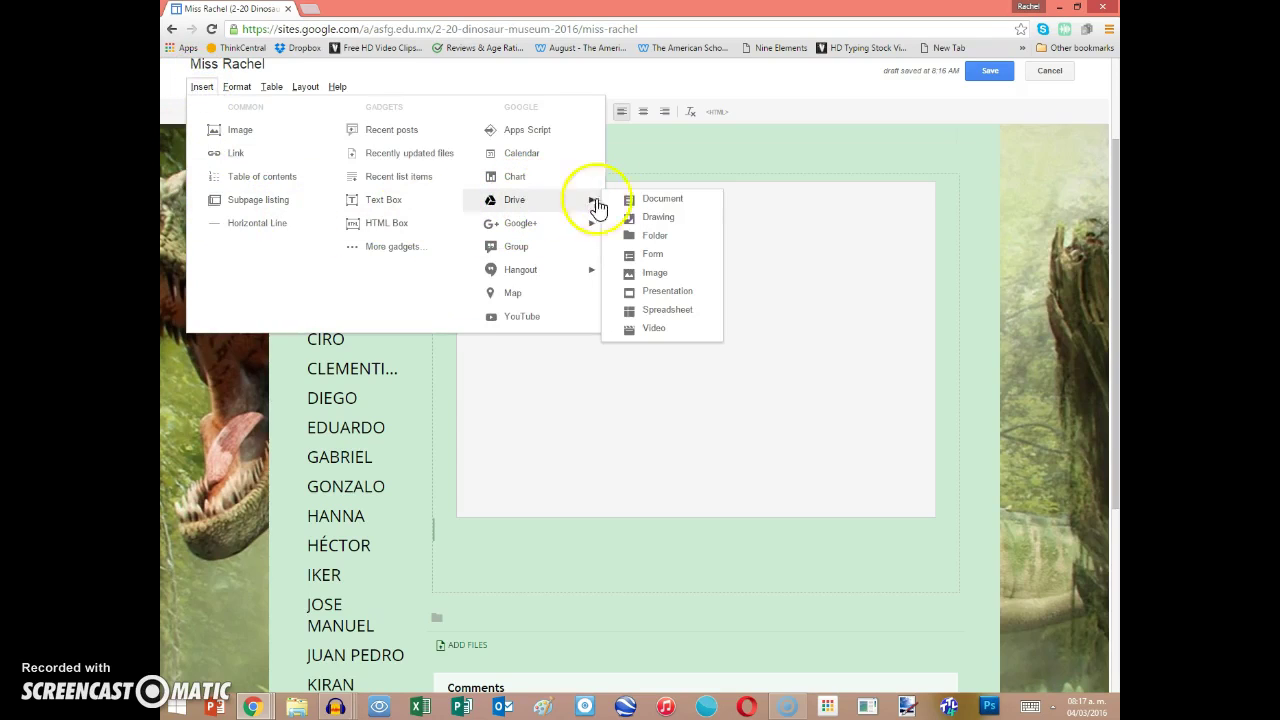
pyautogui.click(650, 218)
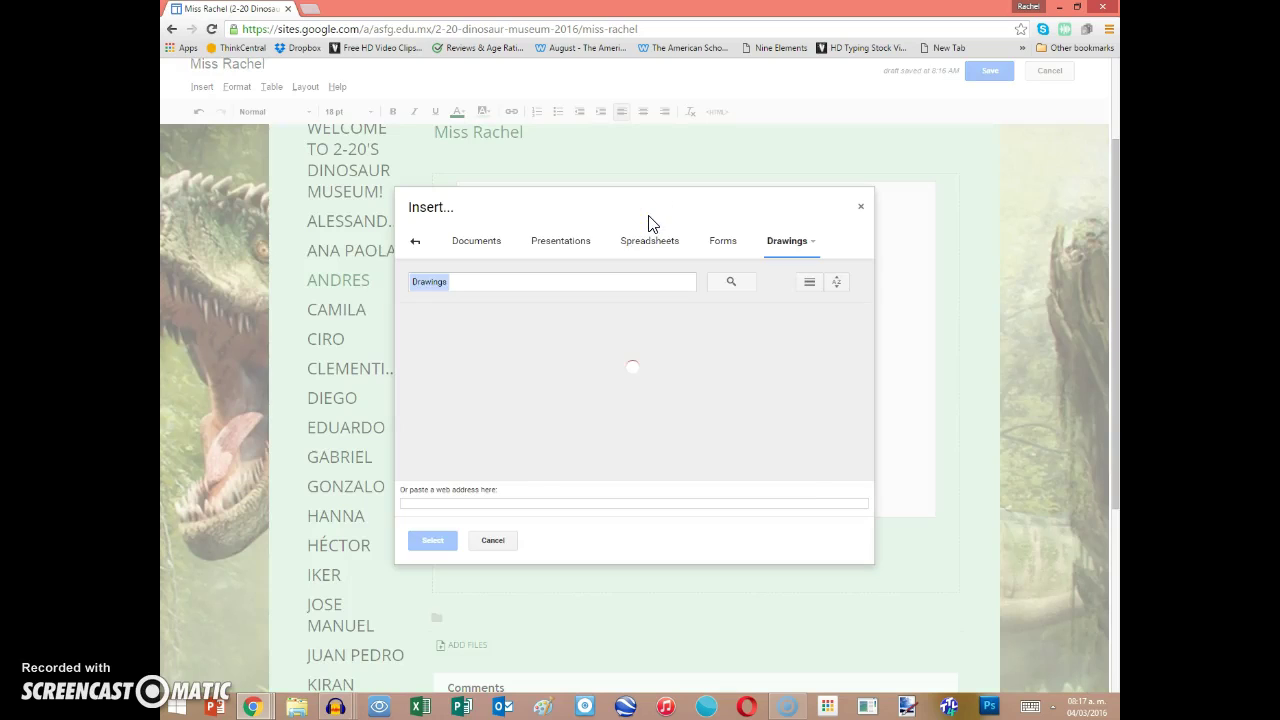
pyautogui.click(588, 383)
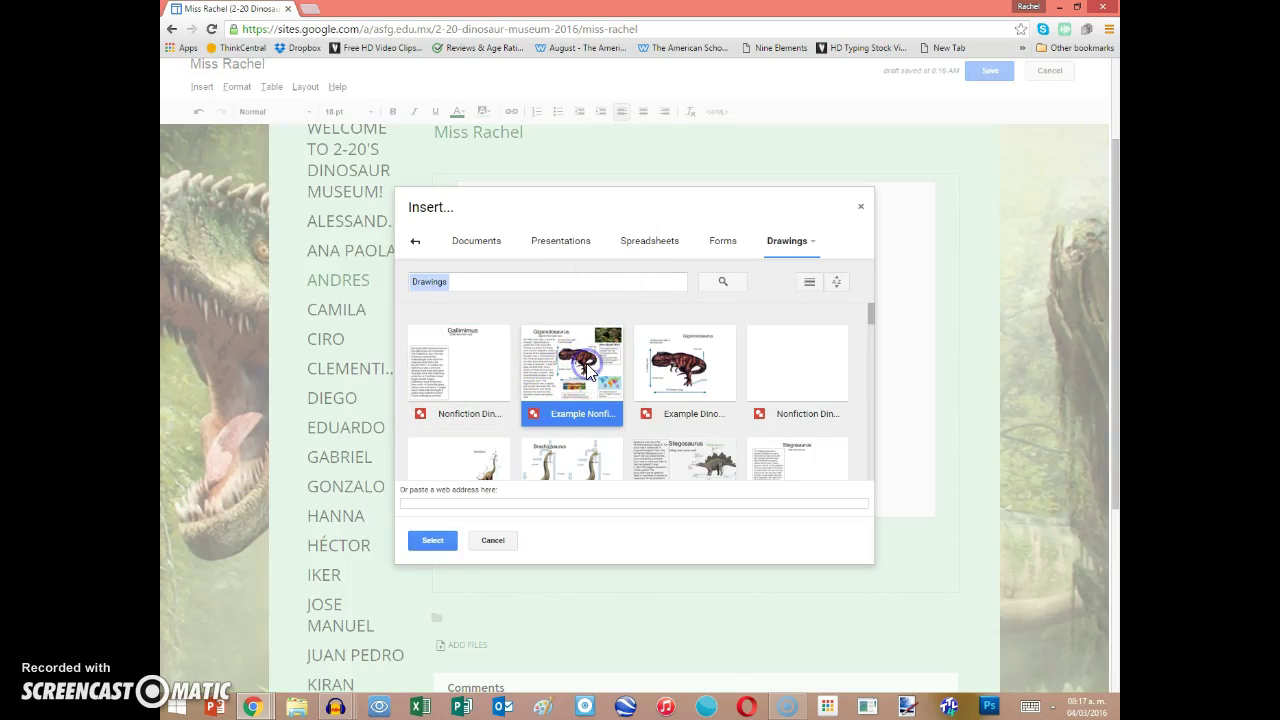
pyautogui.click(420, 540)
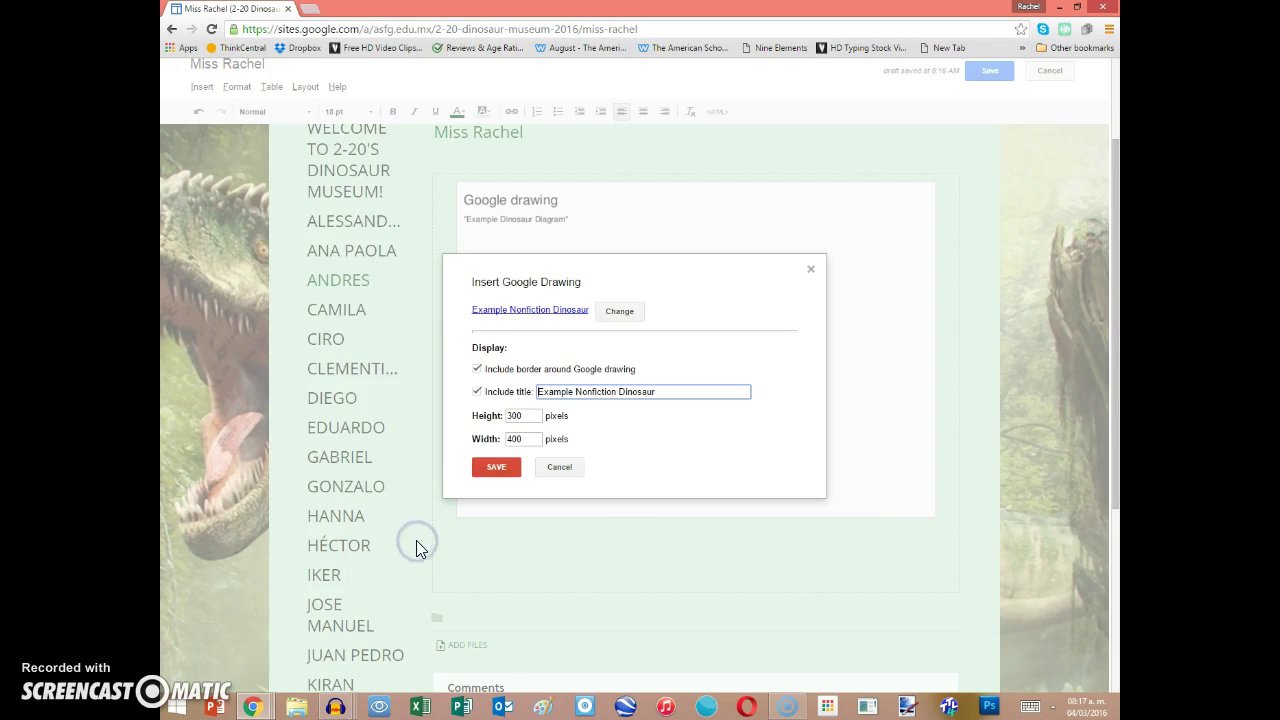
pyautogui.click(511, 410)
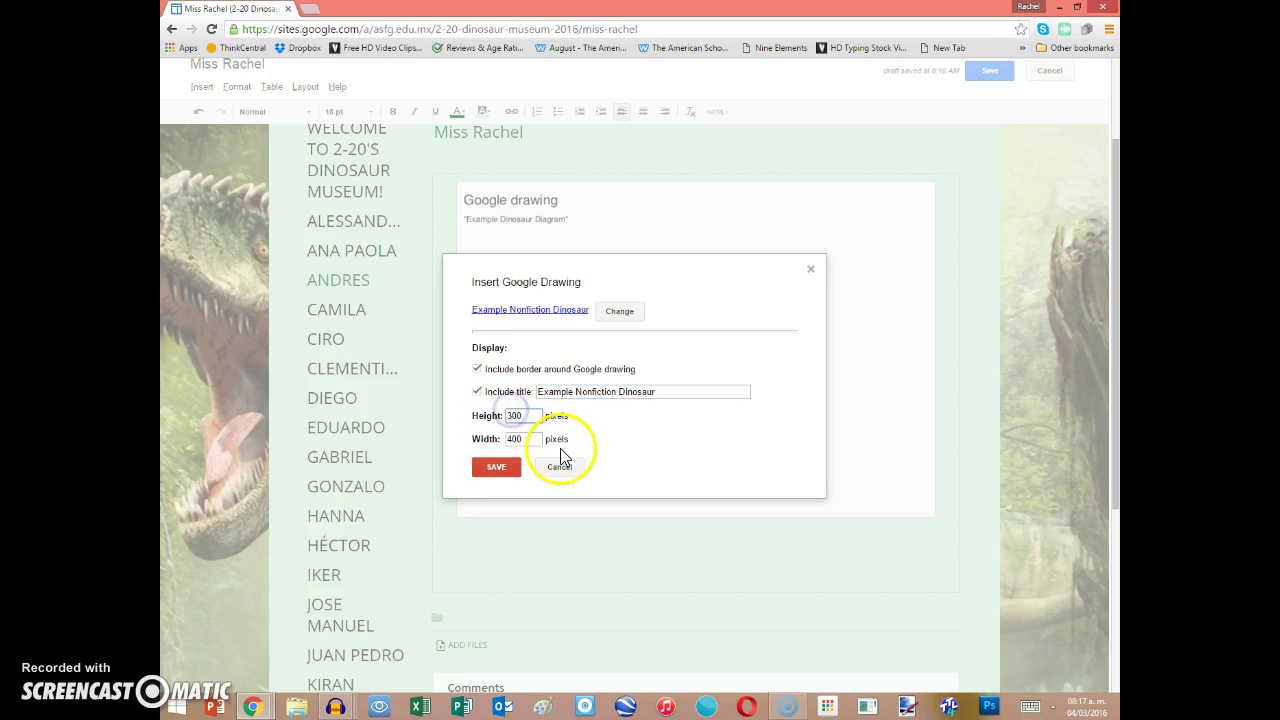
pyautogui.press('BackSpace')
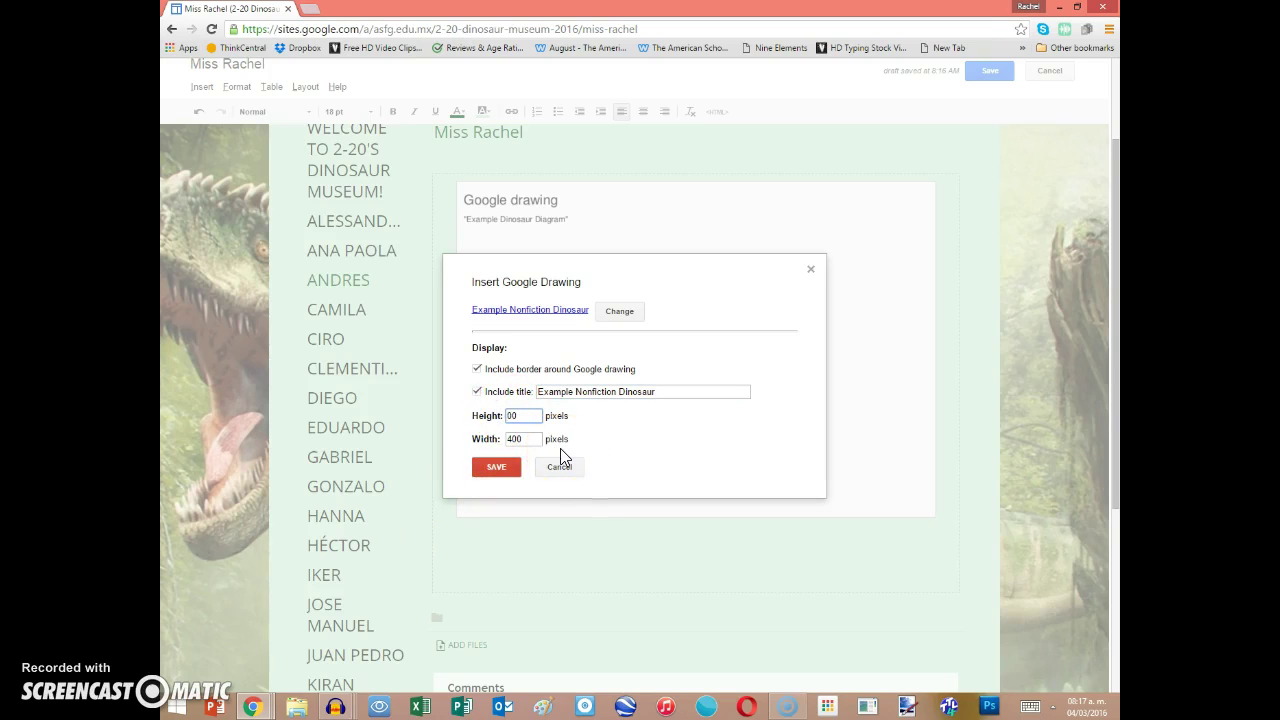
pyautogui.write('6')
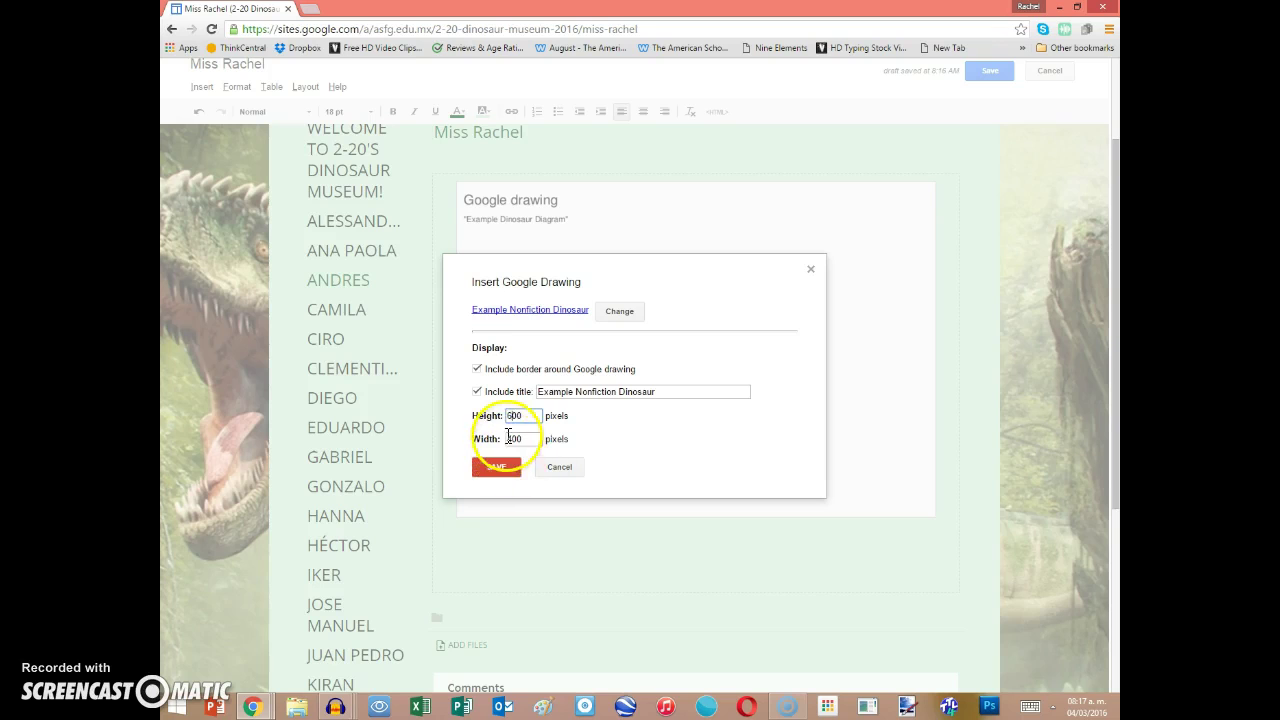
pyautogui.click(508, 437)
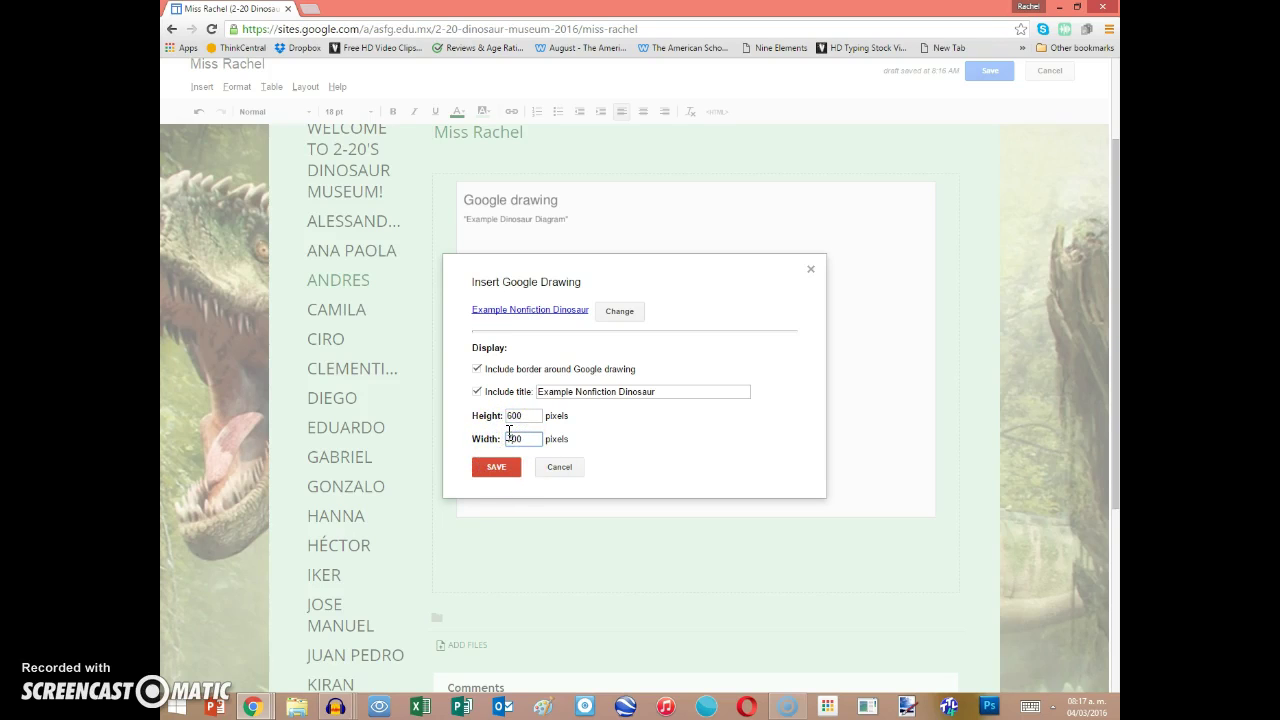
pyautogui.write('700')
pyautogui.click(490, 466)
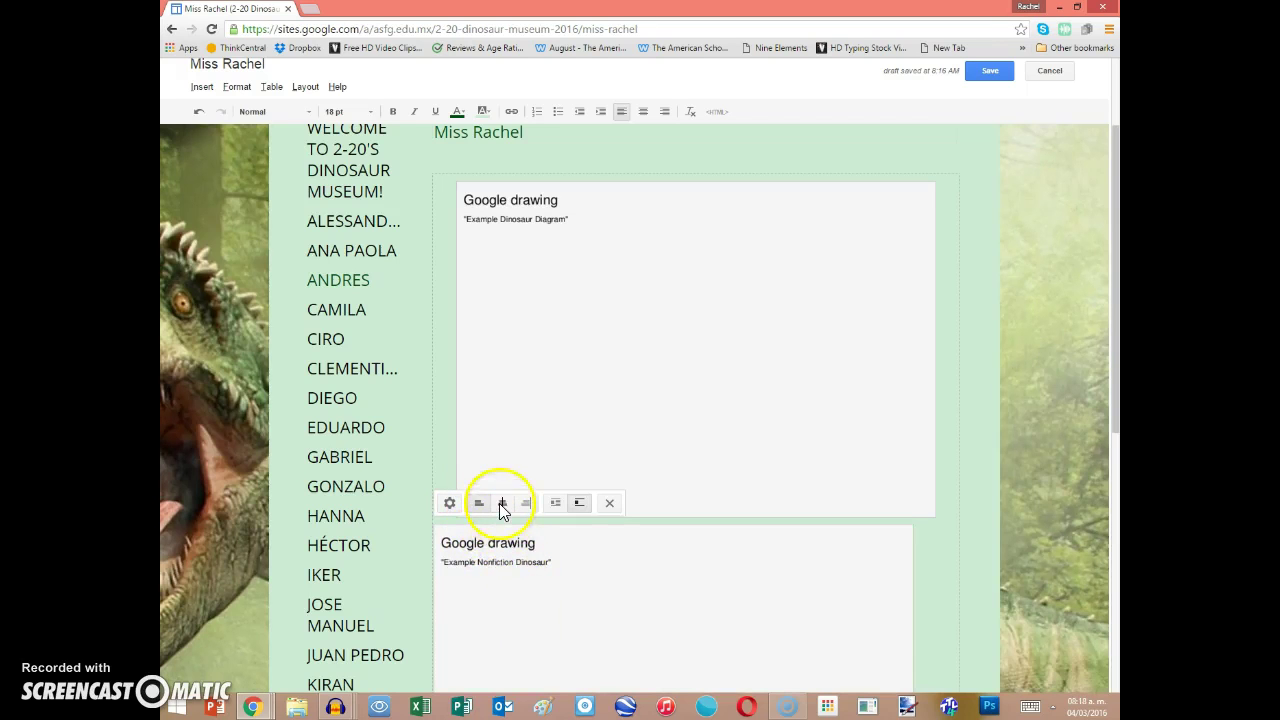
# - Center-align the nonfiction drawing, save the Miss Rachel page, and scroll to check both drawings
pyautogui.click(500, 503)
pyautogui.scroll(-2, 667, 520)
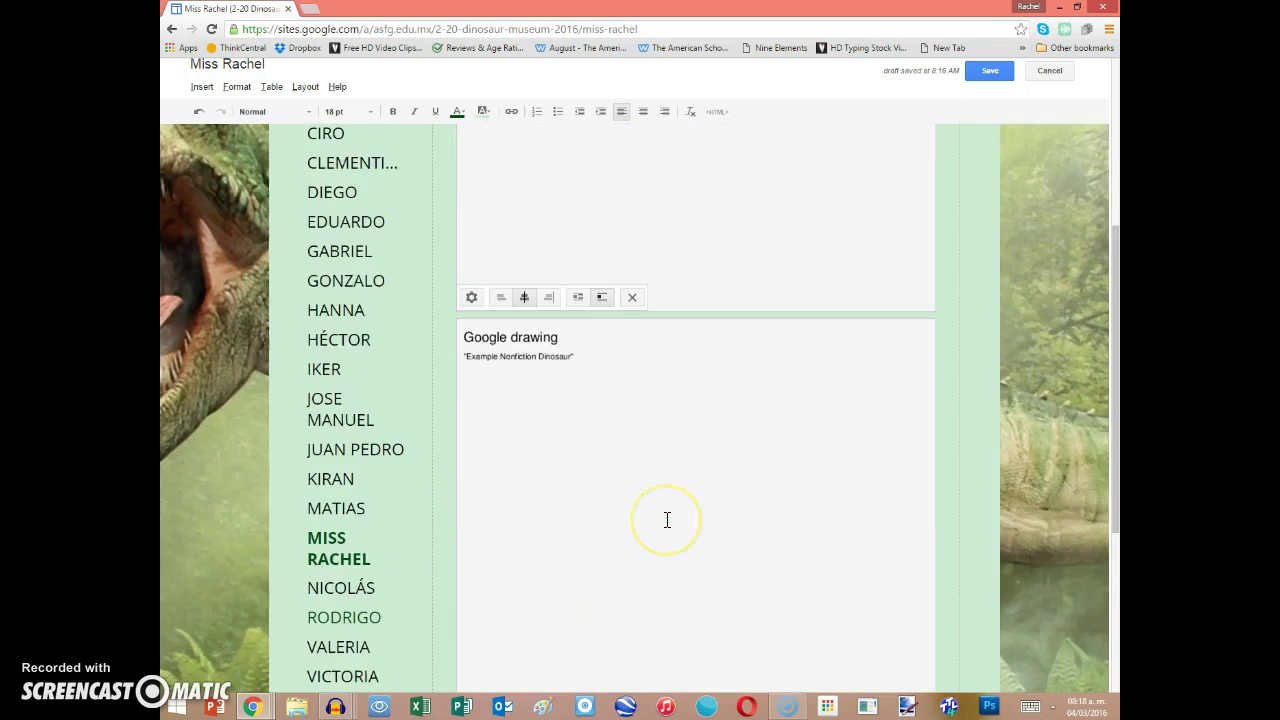
pyautogui.scroll(-2, 667, 520)
pyautogui.scroll(3, 666, 514)
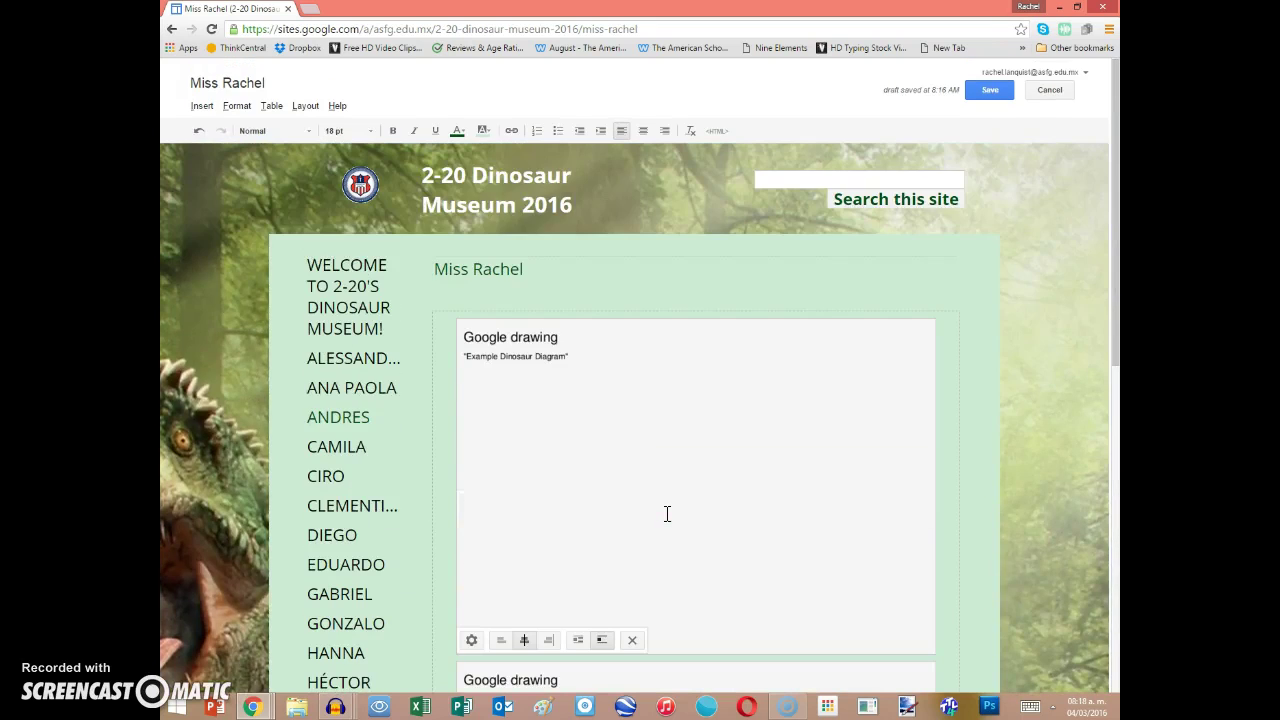
pyautogui.click(980, 95)
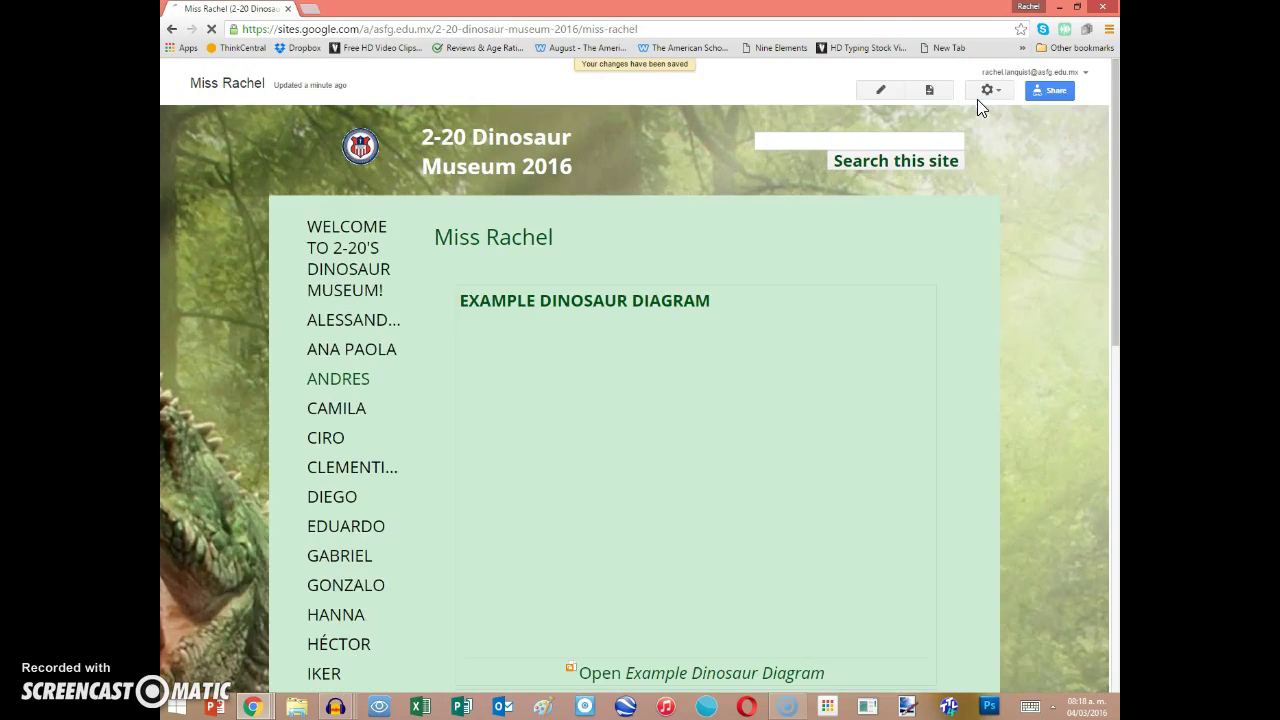
pyautogui.scroll(-2, 829, 323)
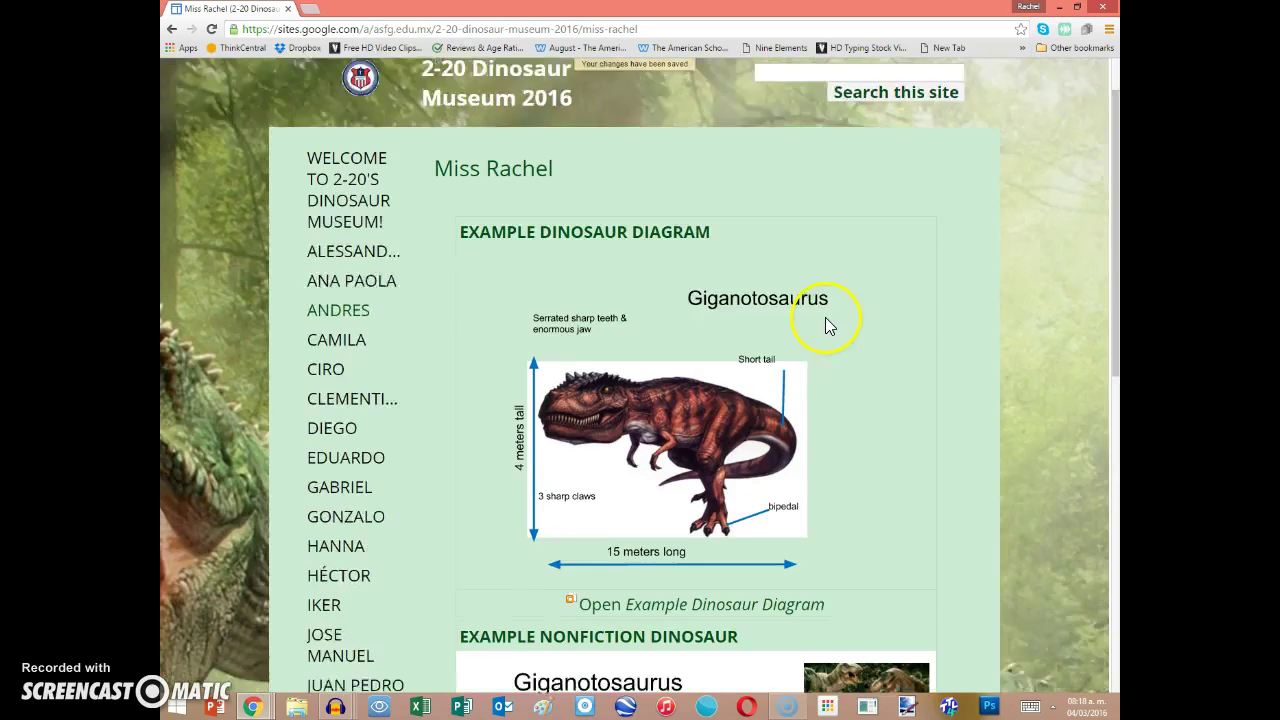
pyautogui.scroll(-2, 571, 334)
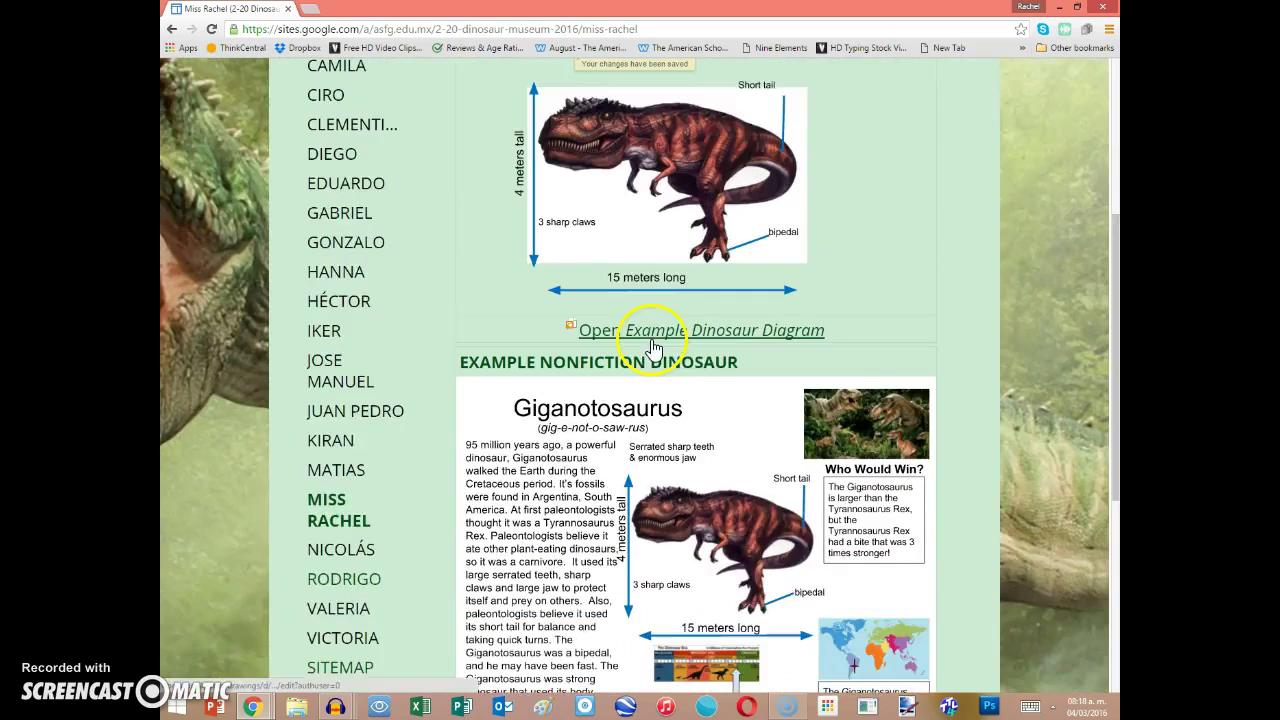
pyautogui.scroll(-3, 571, 334)
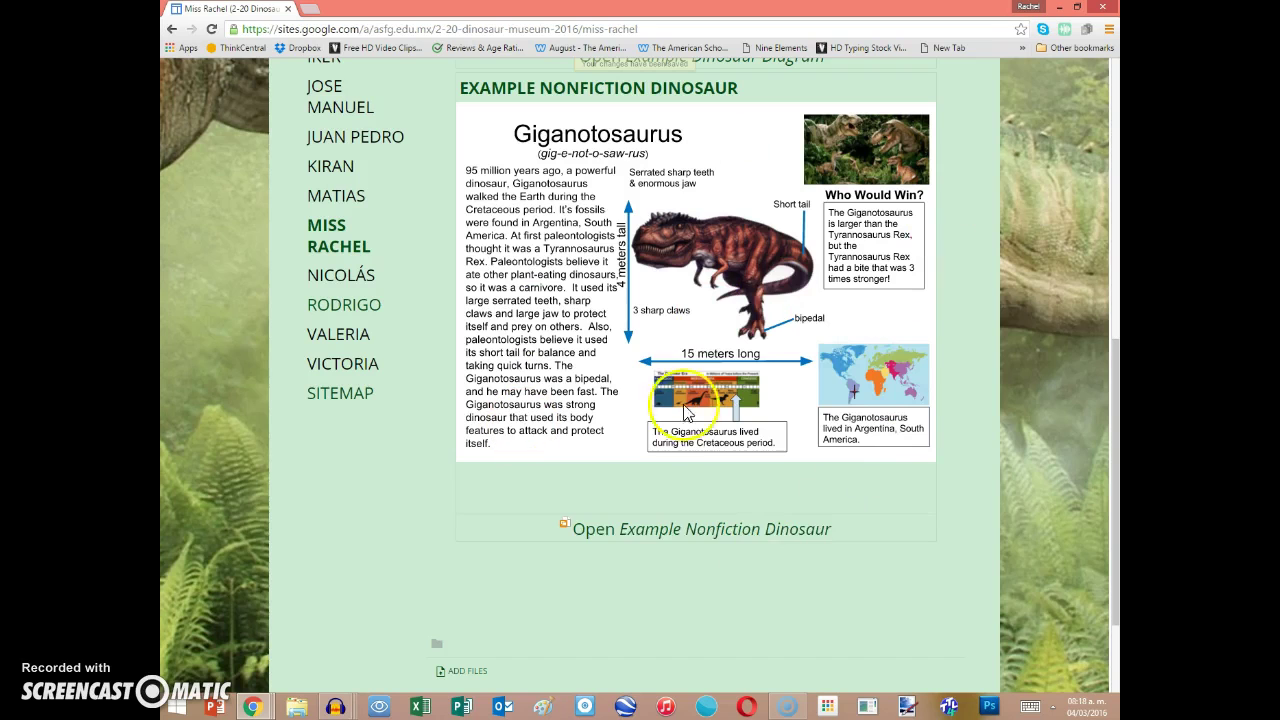